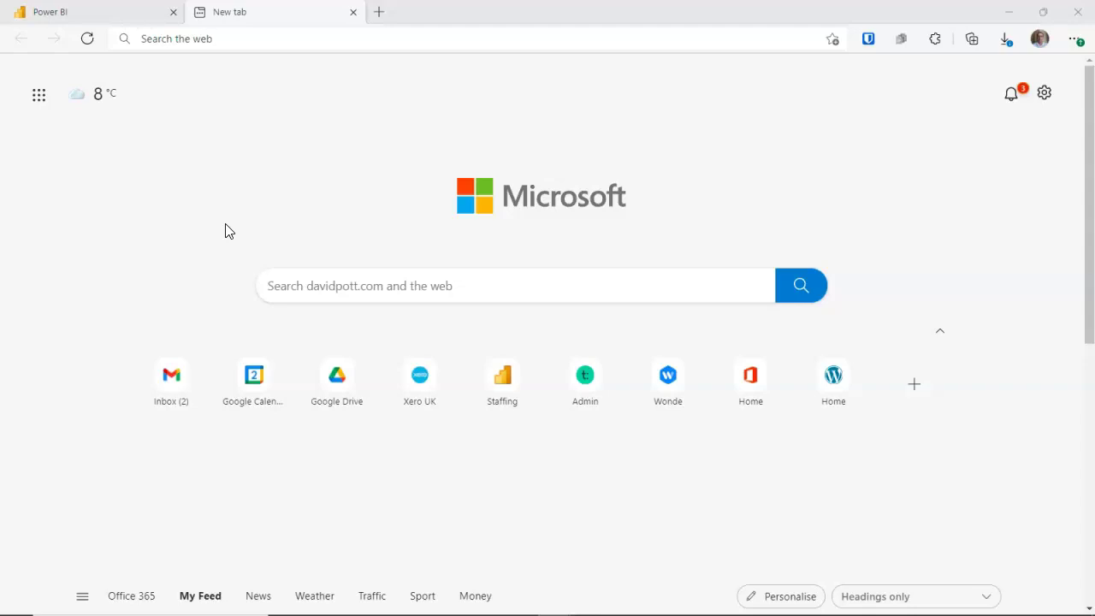
Go to the Power BI service at app.powerbi.com in the new browser tab.
{"action": "left_click", "coordinate": [236, 38]}
{"action": "type", "text": "app"}
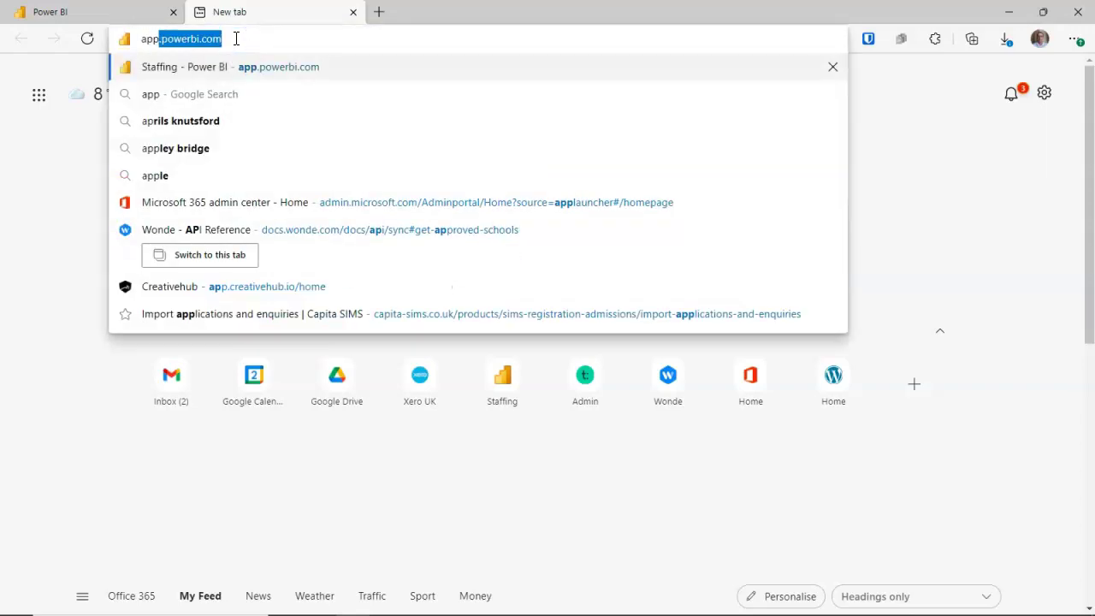
{"action": "type", "text": "."}
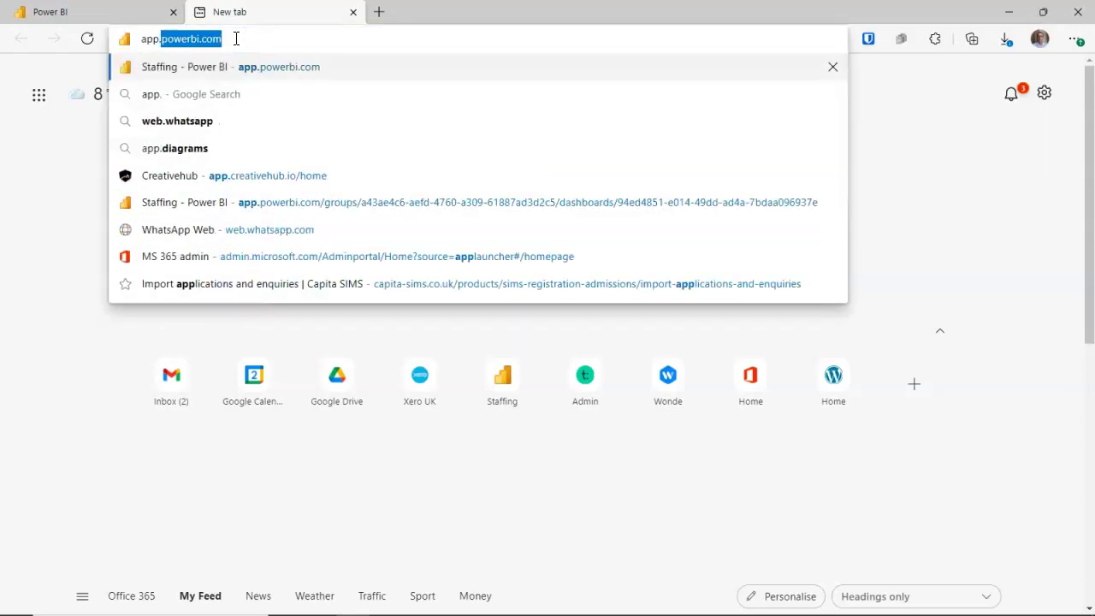
{"action": "type", "text": "powerbi"}
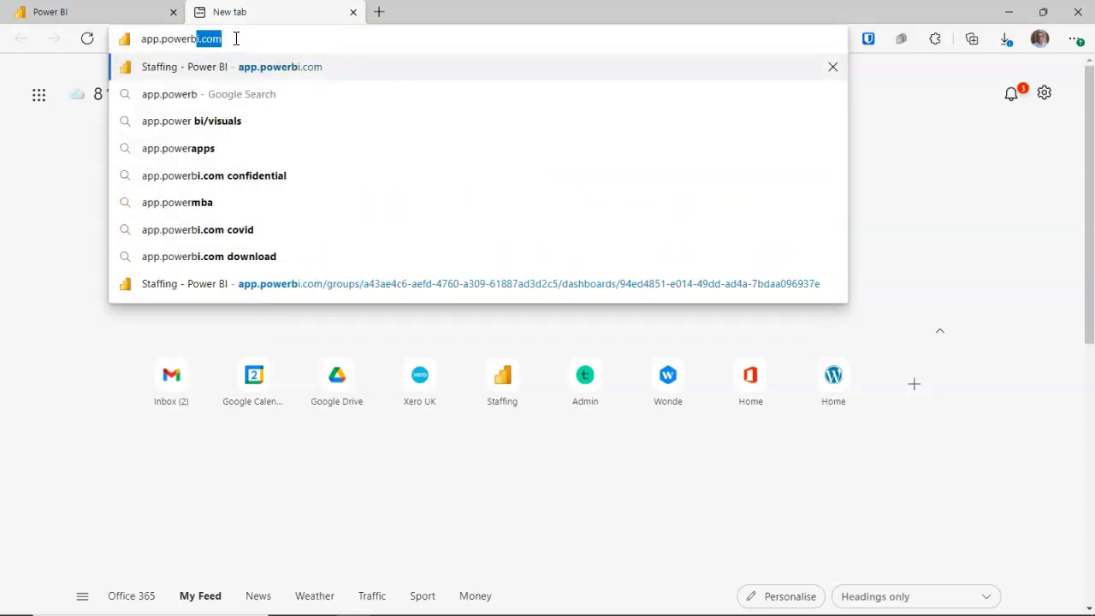
{"action": "type", "text": ".com"}
{"action": "key", "text": "Return"}
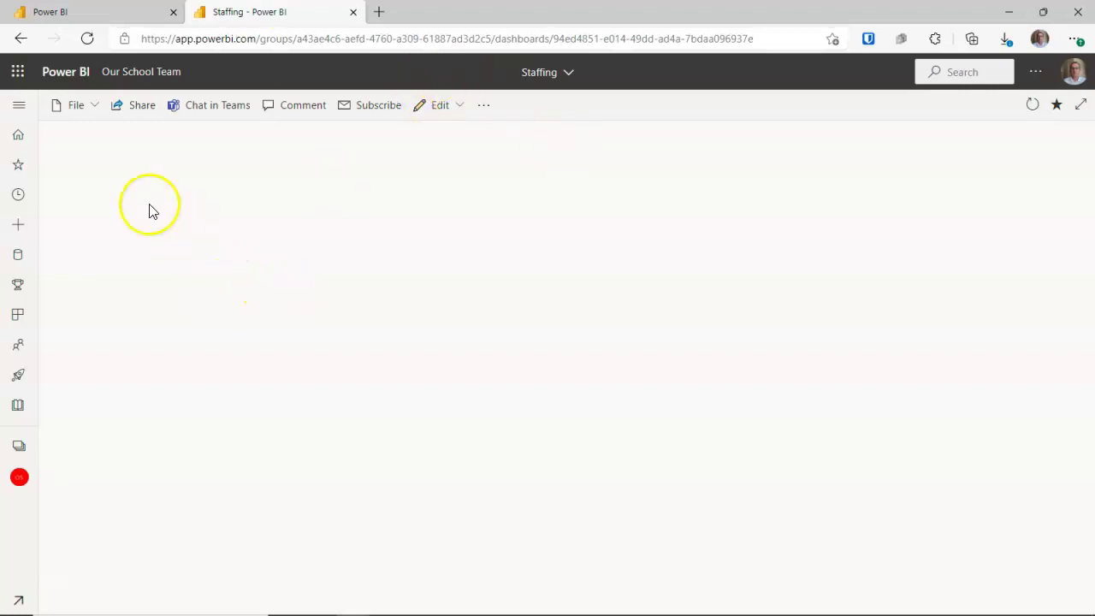
Go to the Power BI home page and open the School Analytics MAT Template July 2021 v2 report from the favorites.
{"action": "left_click", "coordinate": [20, 140]}
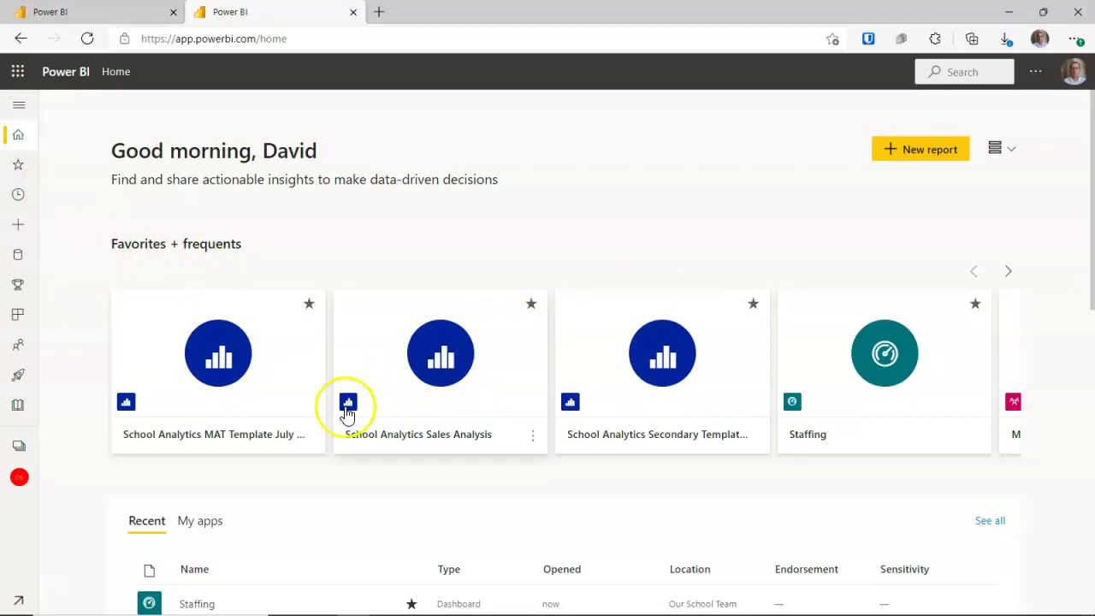
{"action": "left_click", "coordinate": [230, 387]}
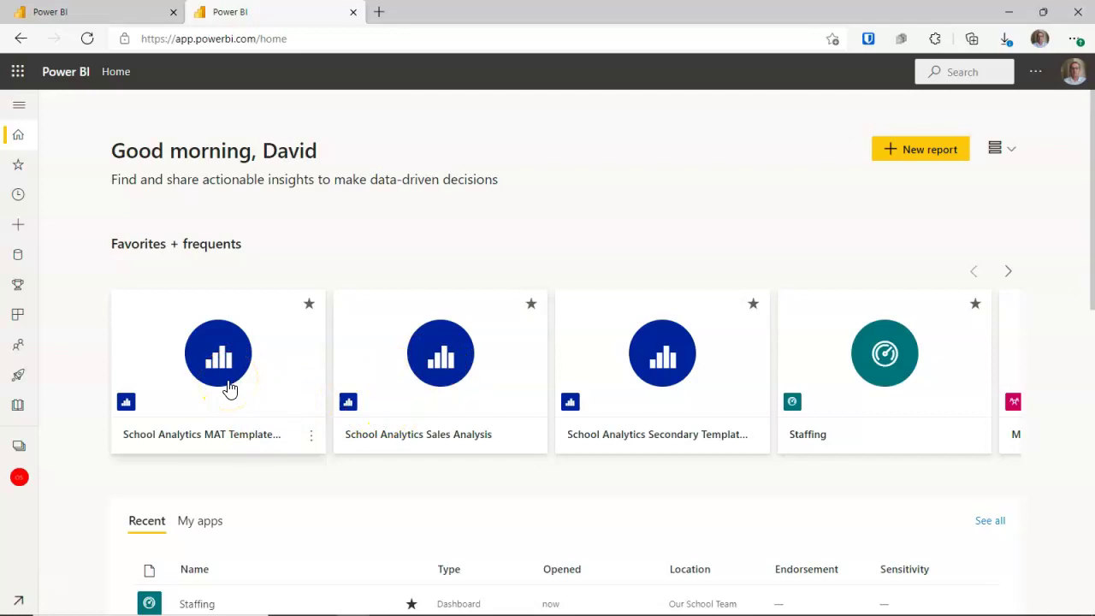
{"action": "scroll", "coordinate": [225, 420], "scroll_direction": "down", "scroll_amount": 3}
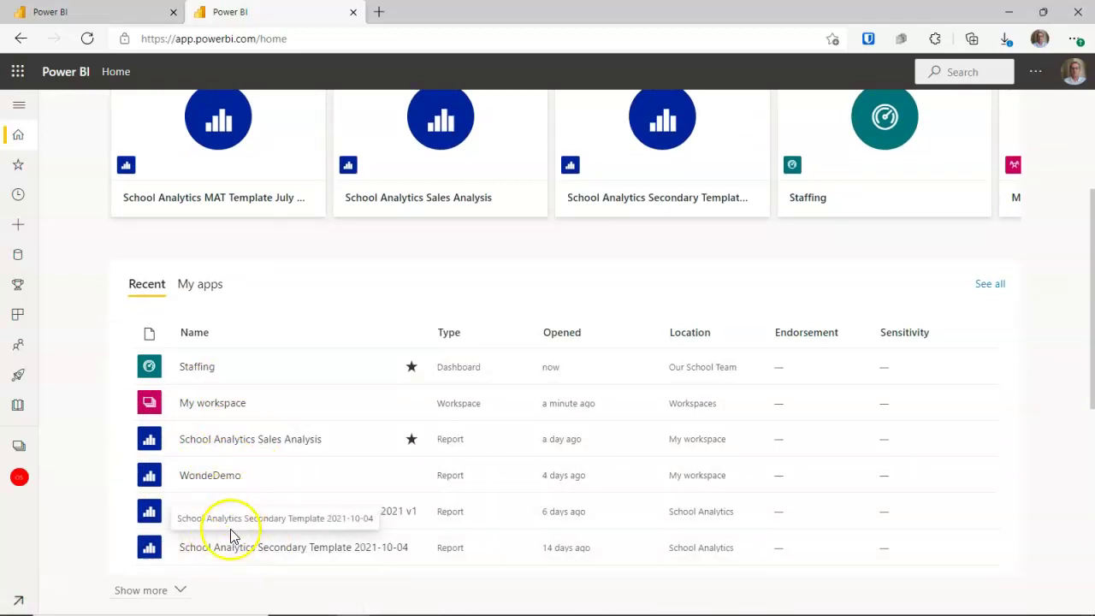
{"action": "scroll", "coordinate": [231, 535], "scroll_direction": "up", "scroll_amount": 2}
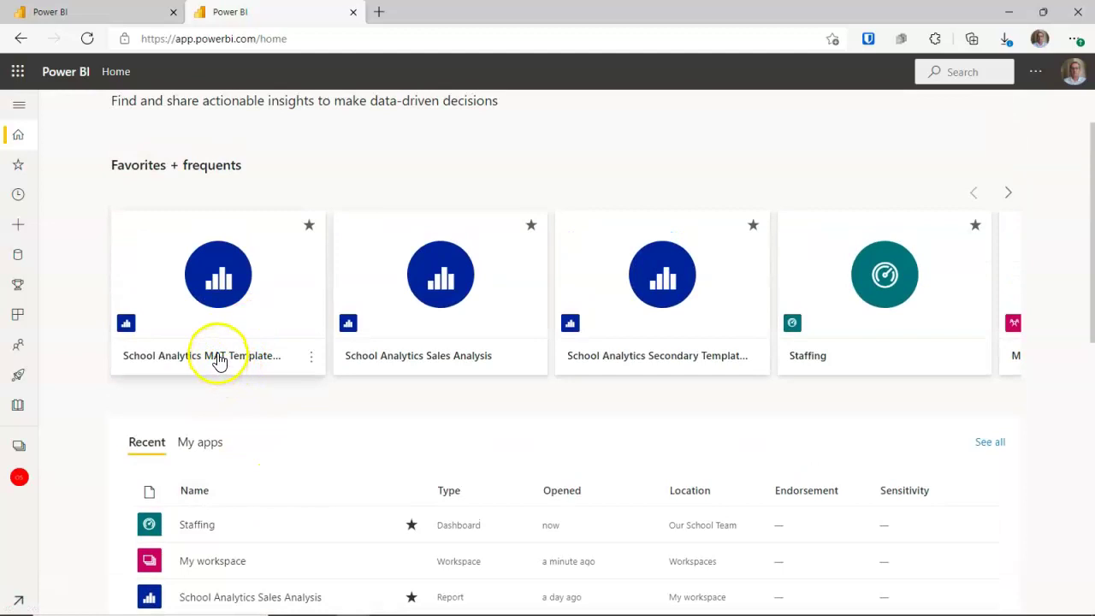
{"action": "left_click", "coordinate": [220, 362]}
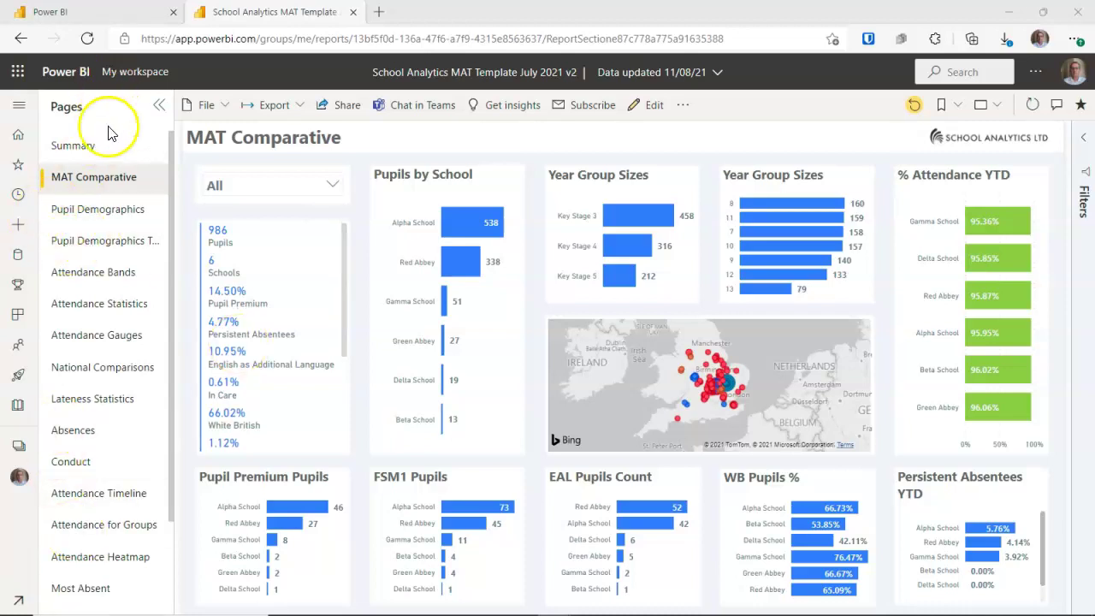
Hide and restore the report's pages list, and toggle the navigation pane open and closed.
{"action": "left_click", "coordinate": [159, 105]}
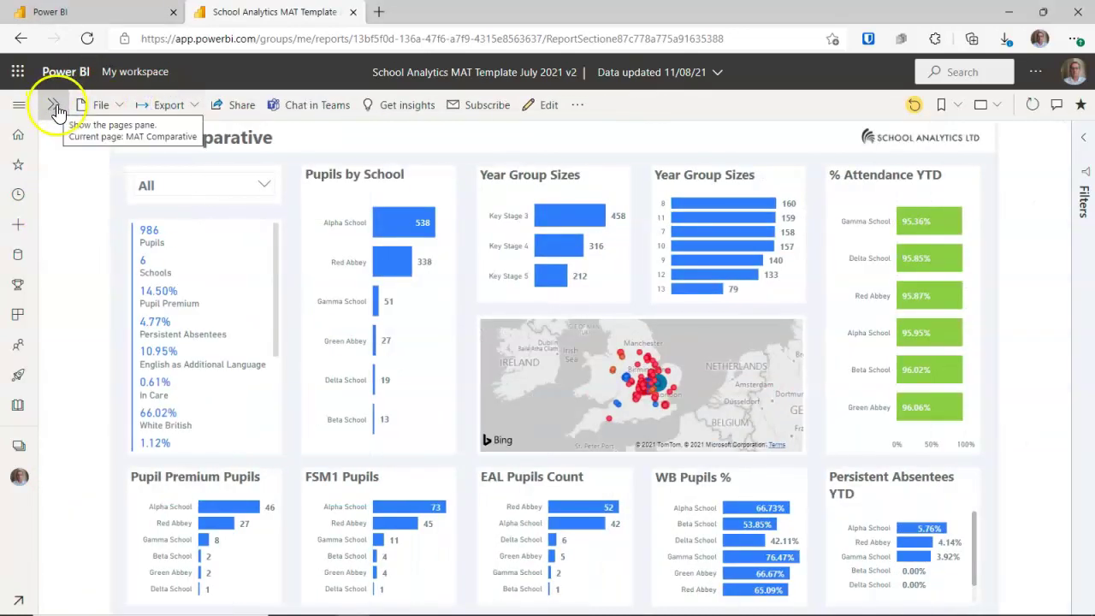
{"action": "left_click", "coordinate": [55, 106]}
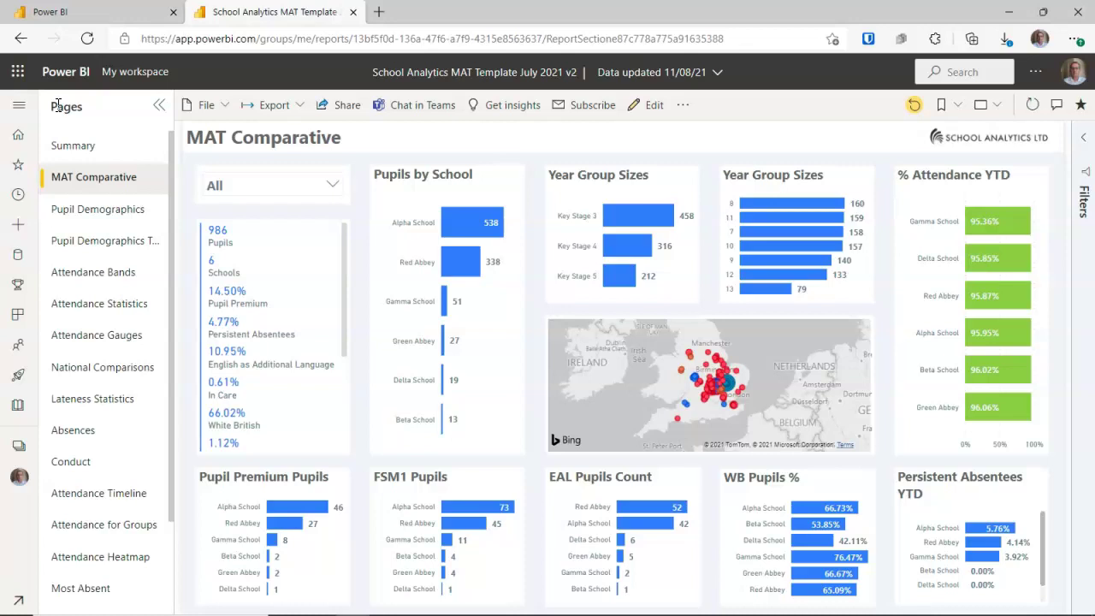
{"action": "left_click", "coordinate": [20, 109]}
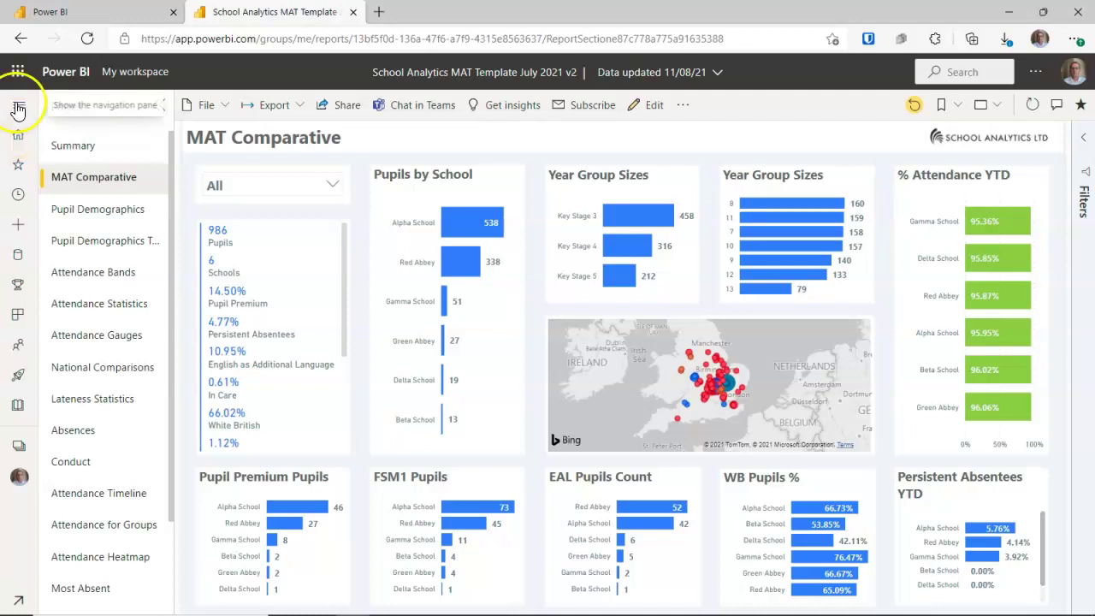
{"action": "left_click", "coordinate": [20, 110]}
{"action": "left_click", "coordinate": [19, 109]}
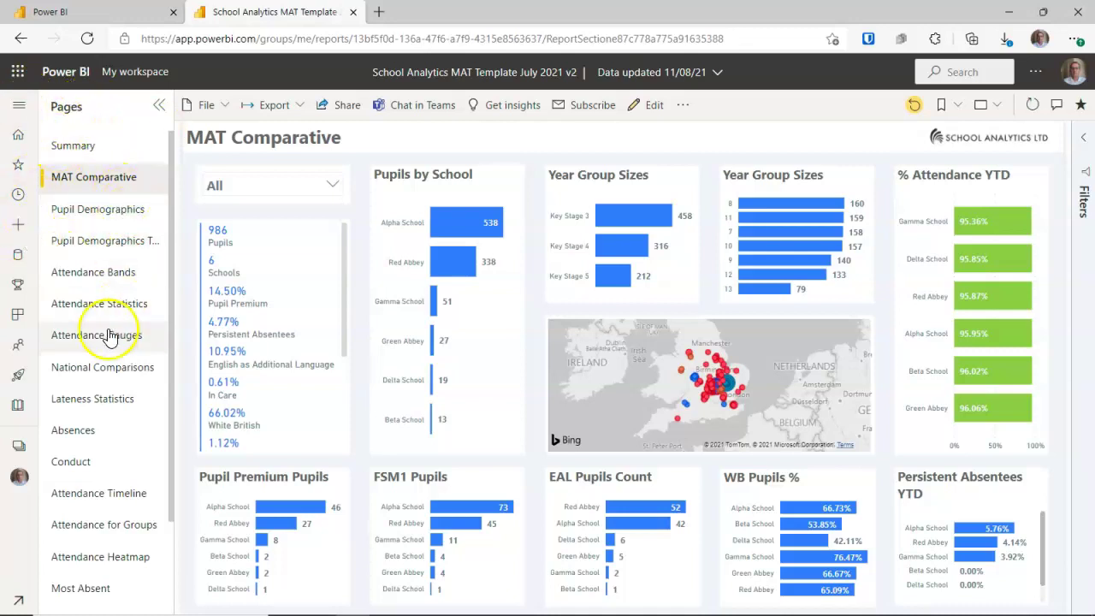
Look through the report's list of pages and open the Summary page.
{"action": "scroll", "coordinate": [113, 266], "scroll_direction": "down", "scroll_amount": 2}
{"action": "scroll", "coordinate": [114, 266], "scroll_direction": "up", "scroll_amount": 2}
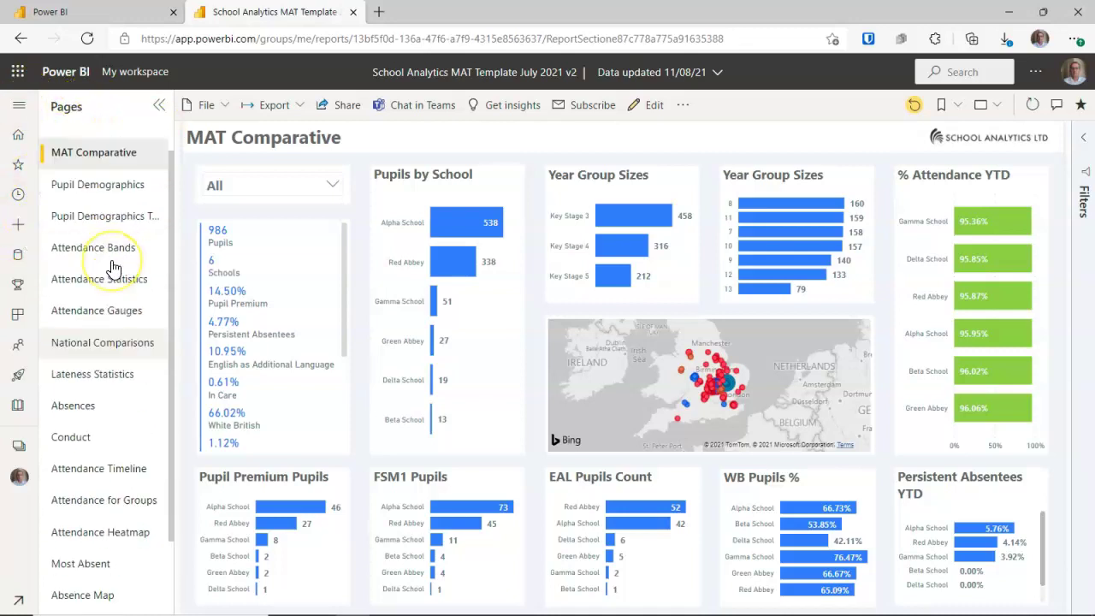
{"action": "scroll", "coordinate": [113, 267], "scroll_direction": "down", "scroll_amount": 2}
{"action": "scroll", "coordinate": [94, 266], "scroll_direction": "up", "scroll_amount": 2}
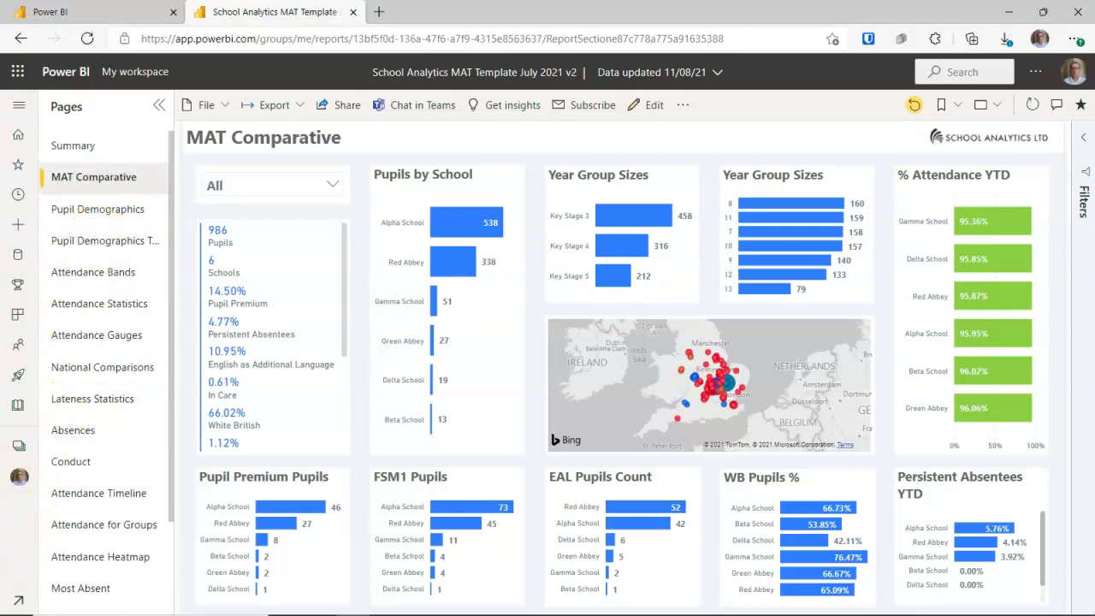
{"action": "left_click", "coordinate": [96, 148]}
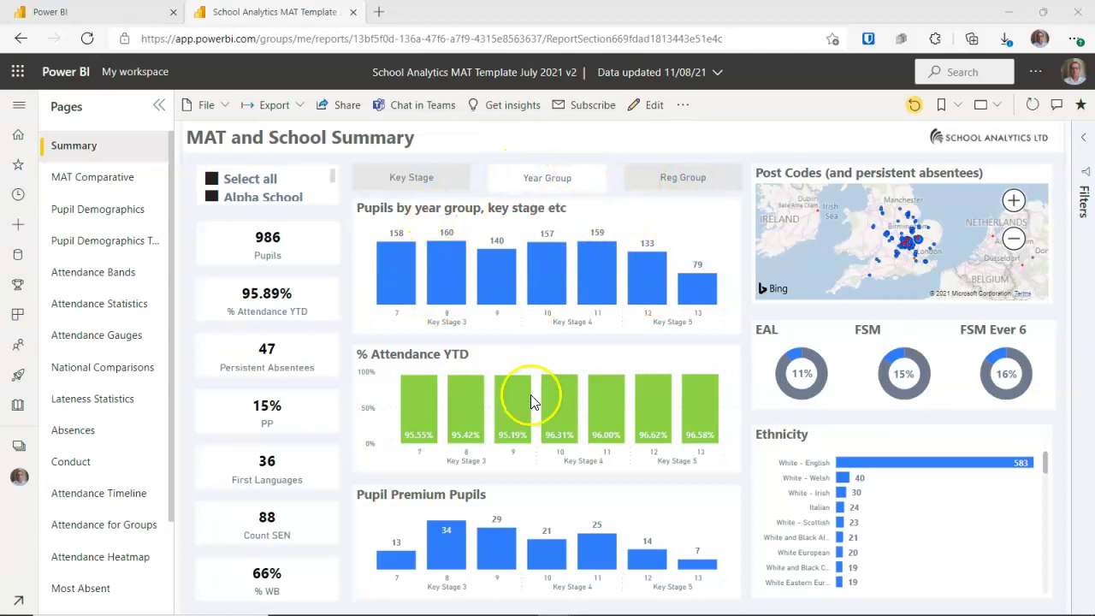
Switch the summary charts to the Key Stage breakdown and inspect the Key Stage 5 bar's details.
{"action": "left_click", "coordinate": [551, 183]}
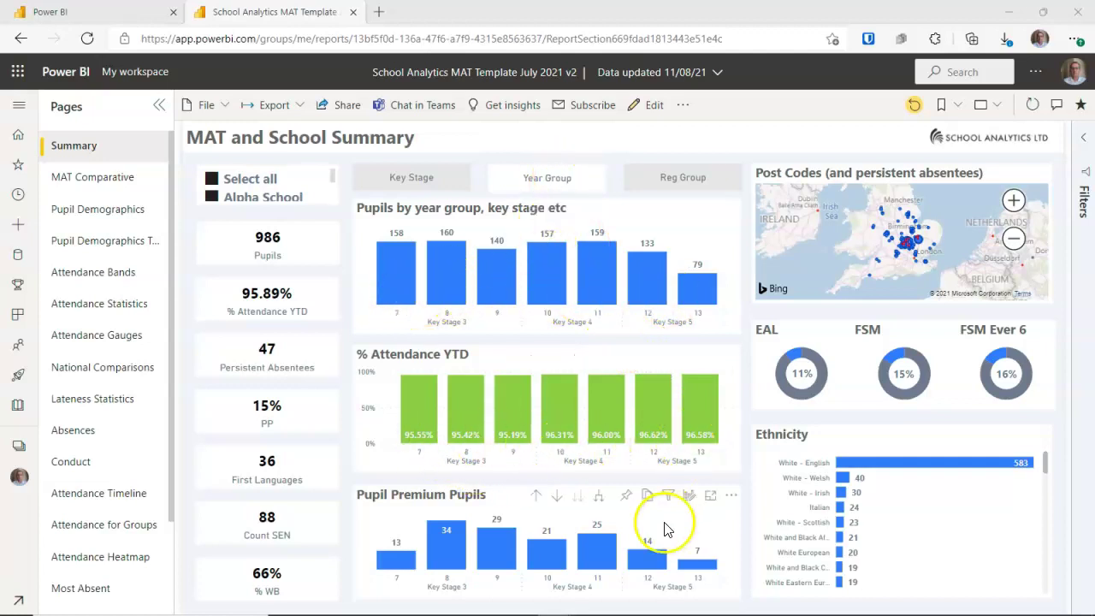
{"action": "left_click", "coordinate": [409, 182]}
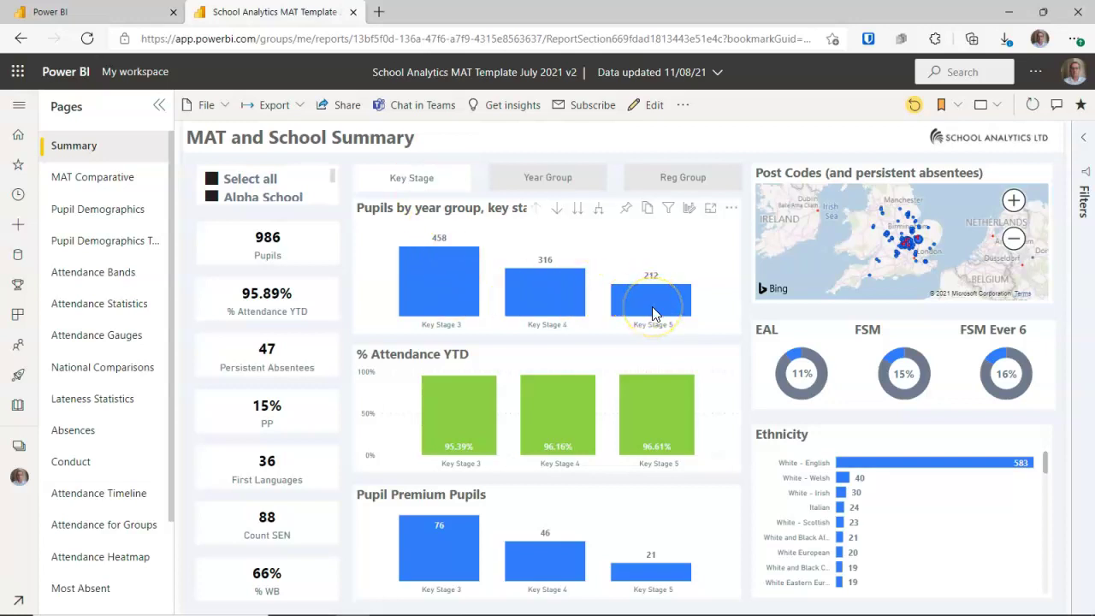
{"action": "mouse_move", "coordinate": [652, 313]}
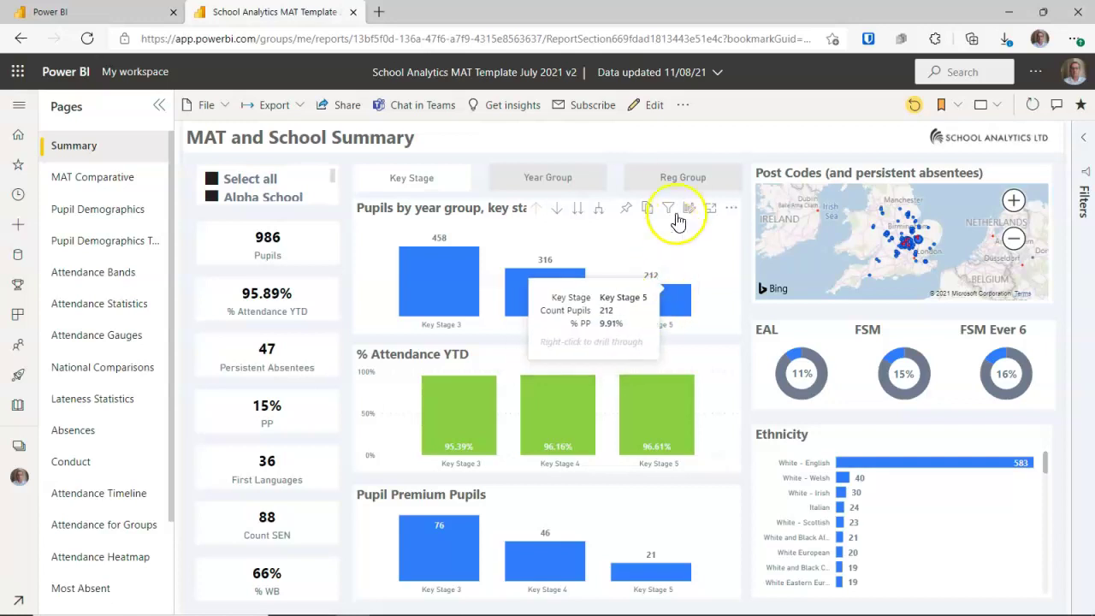
View the summary charts by Reg Group, including further groups in the pupils chart, and return them to Year Group.
{"action": "left_click", "coordinate": [677, 177]}
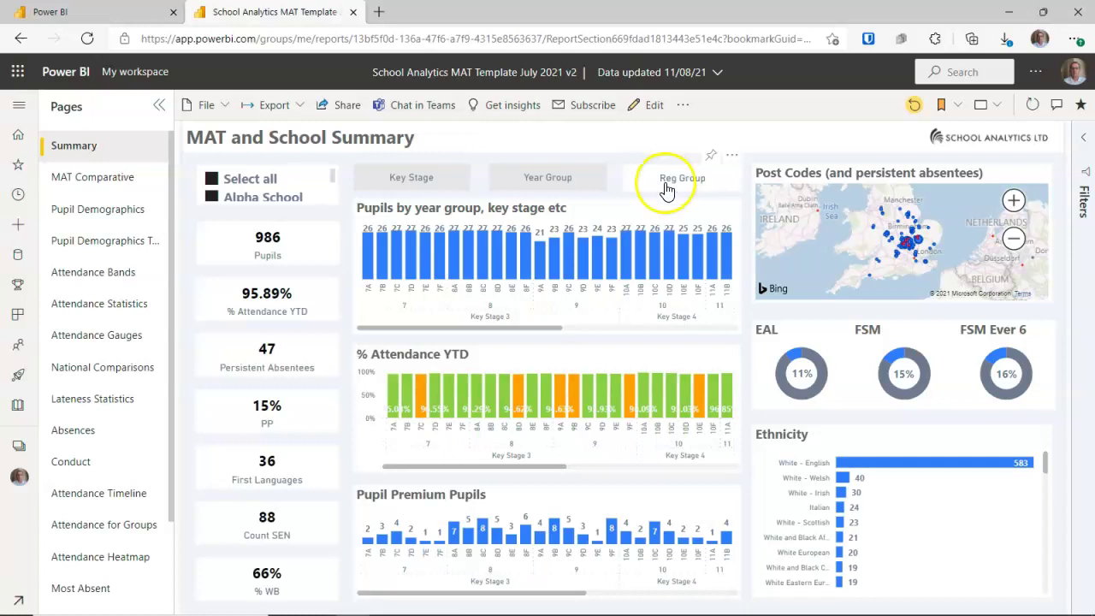
{"action": "left_click_drag", "start_coordinate": [570, 333], "coordinate": [641, 333]}
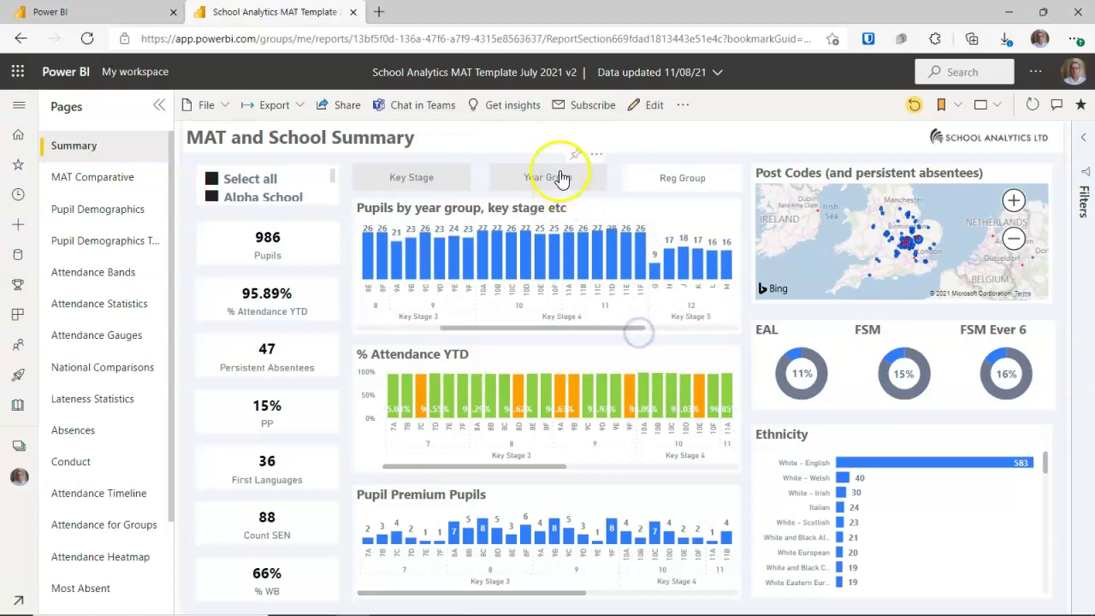
{"action": "left_click", "coordinate": [563, 175]}
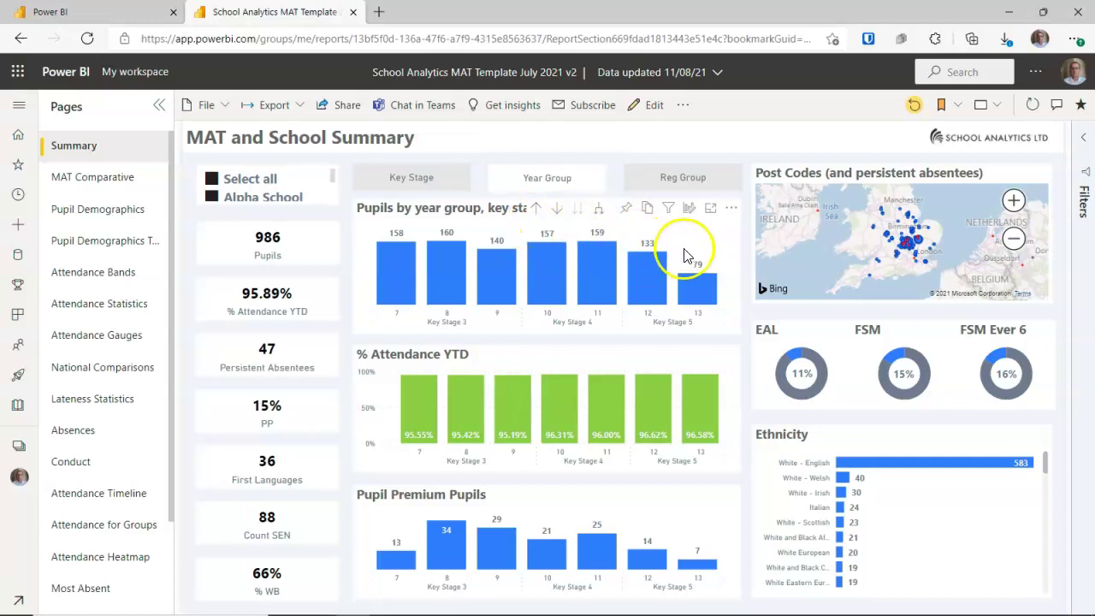
Drill the pupils chart up to key stages and expand all of it down one level to year groups.
{"action": "left_click", "coordinate": [538, 209]}
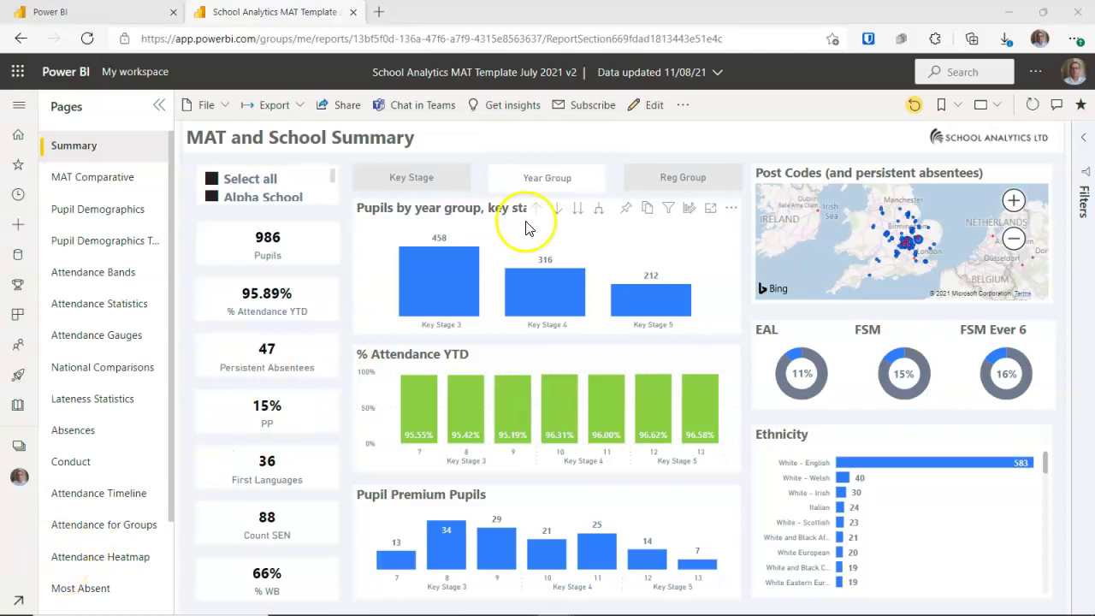
{"action": "left_click", "coordinate": [578, 214]}
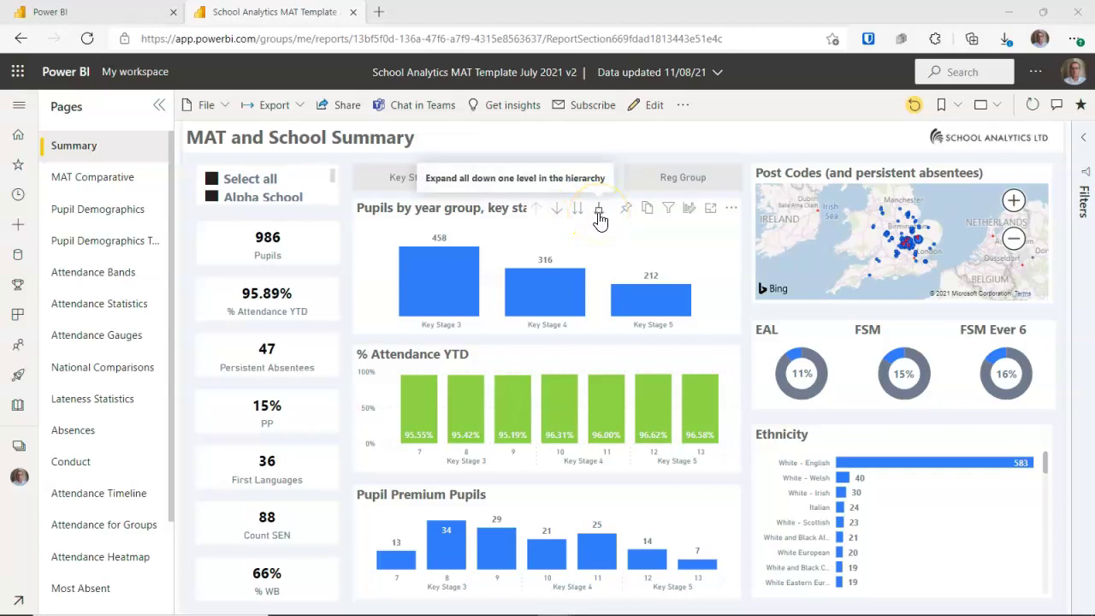
{"action": "left_click", "coordinate": [598, 214]}
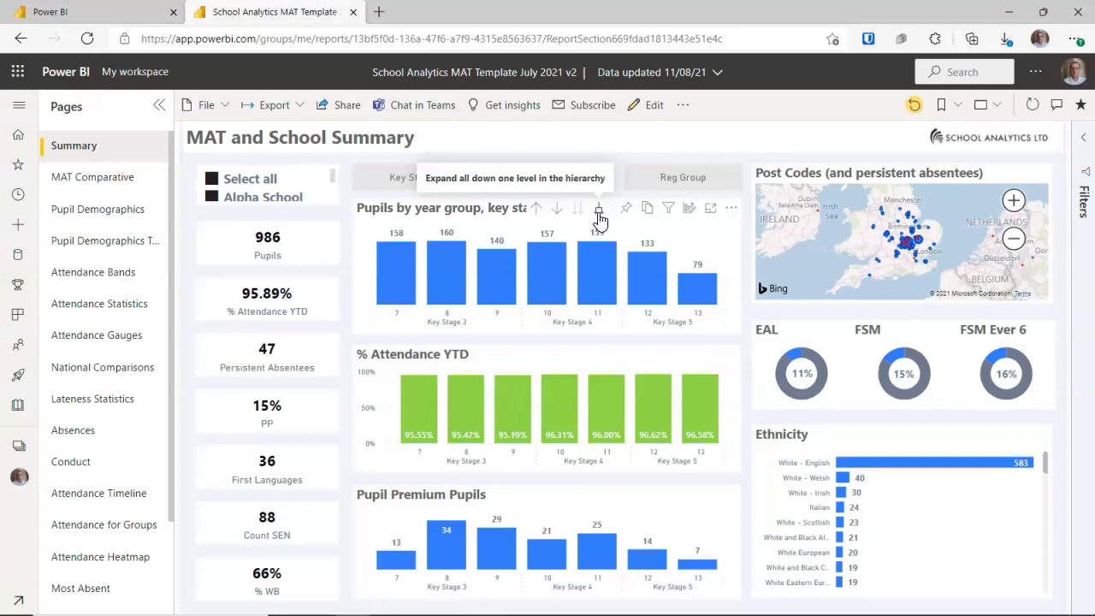
Expand the pupils chart down to registration groups and drill it back up to year groups.
{"action": "left_click", "coordinate": [599, 210]}
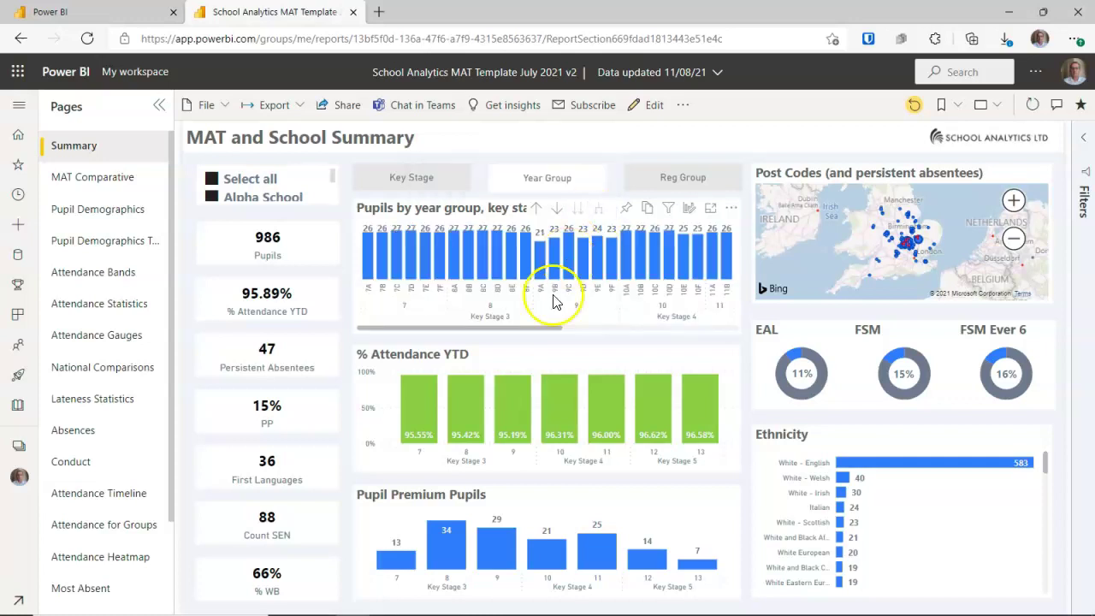
{"action": "mouse_move", "coordinate": [546, 327]}
{"action": "left_mouse_down"}
{"action": "mouse_move", "coordinate": [684, 331]}
{"action": "mouse_move", "coordinate": [503, 337]}
{"action": "mouse_move", "coordinate": [682, 339]}
{"action": "mouse_move", "coordinate": [532, 342]}
{"action": "mouse_move", "coordinate": [544, 313]}
{"action": "left_mouse_up"}
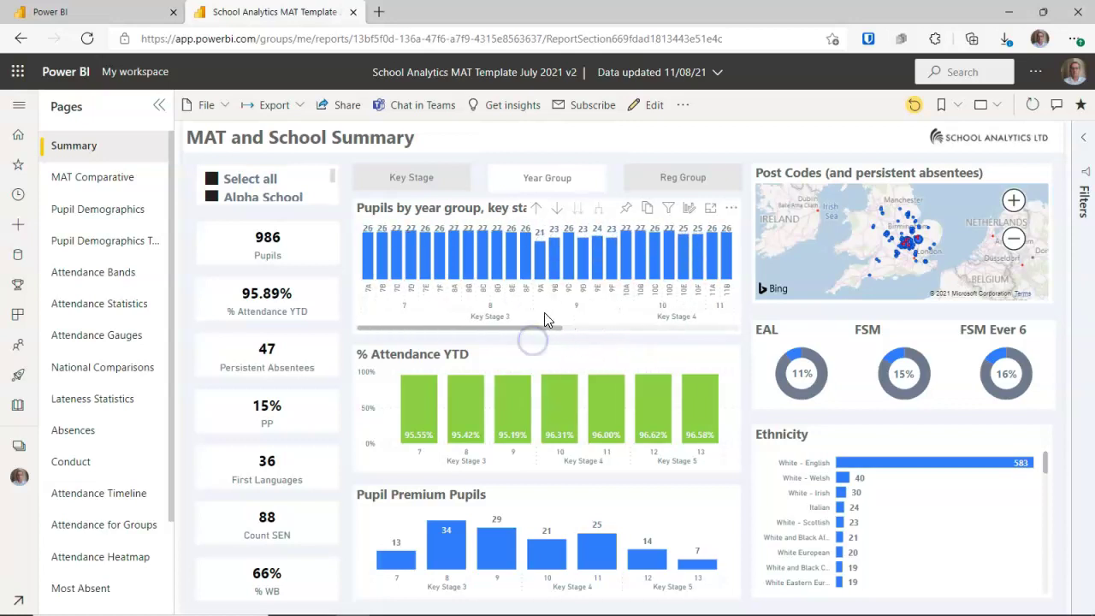
{"action": "left_click", "coordinate": [536, 211]}
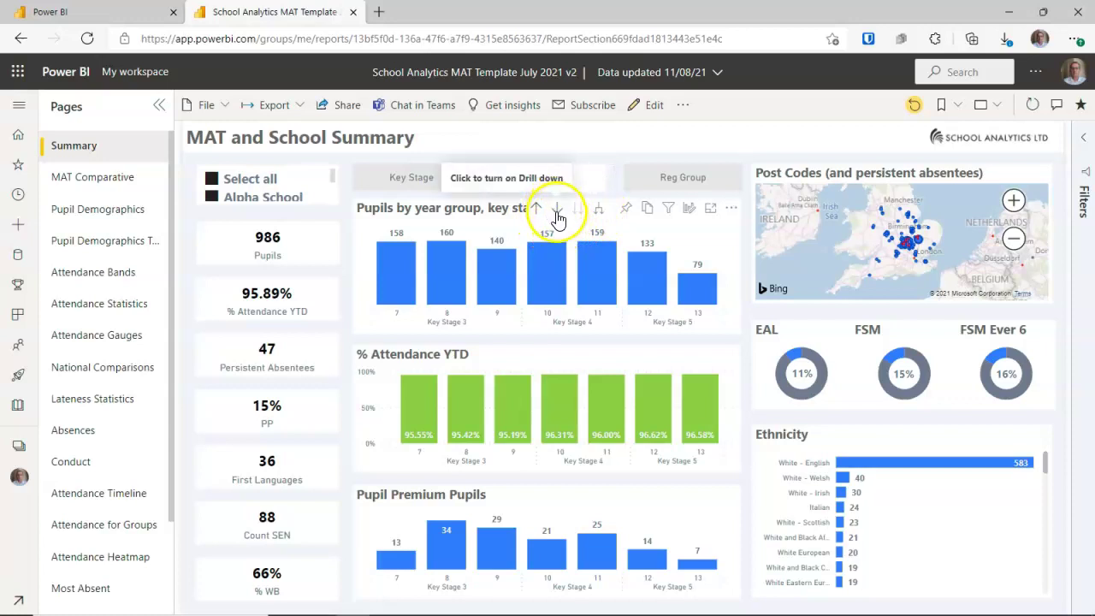
Turn on drill-down mode for the pupils chart and drill into the Year 10 bar.
{"action": "left_click", "coordinate": [557, 210]}
{"action": "left_click", "coordinate": [557, 211]}
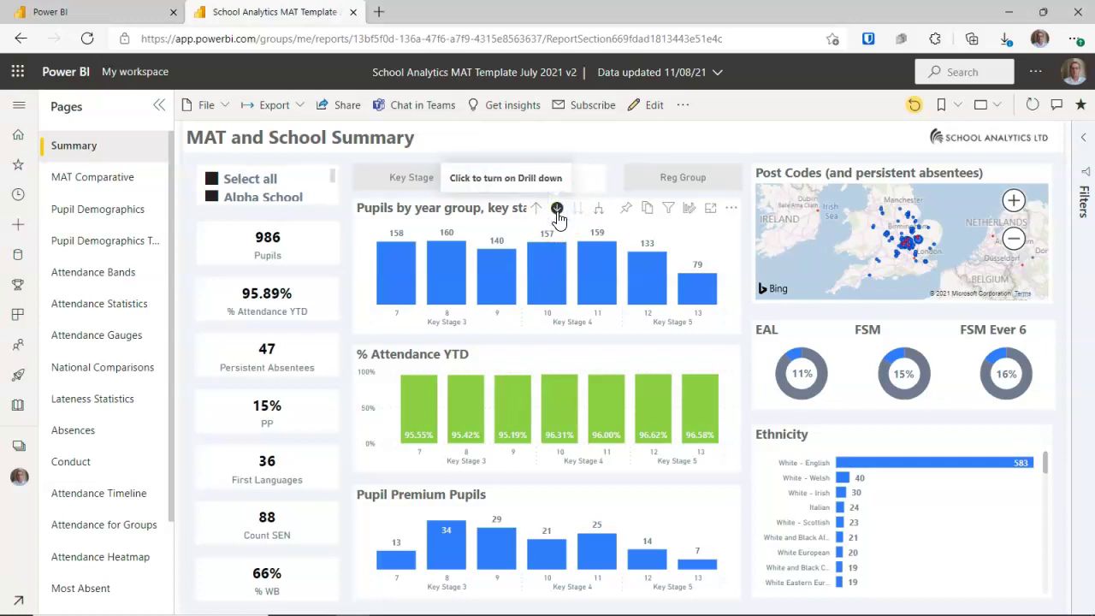
{"action": "left_click", "coordinate": [548, 250]}
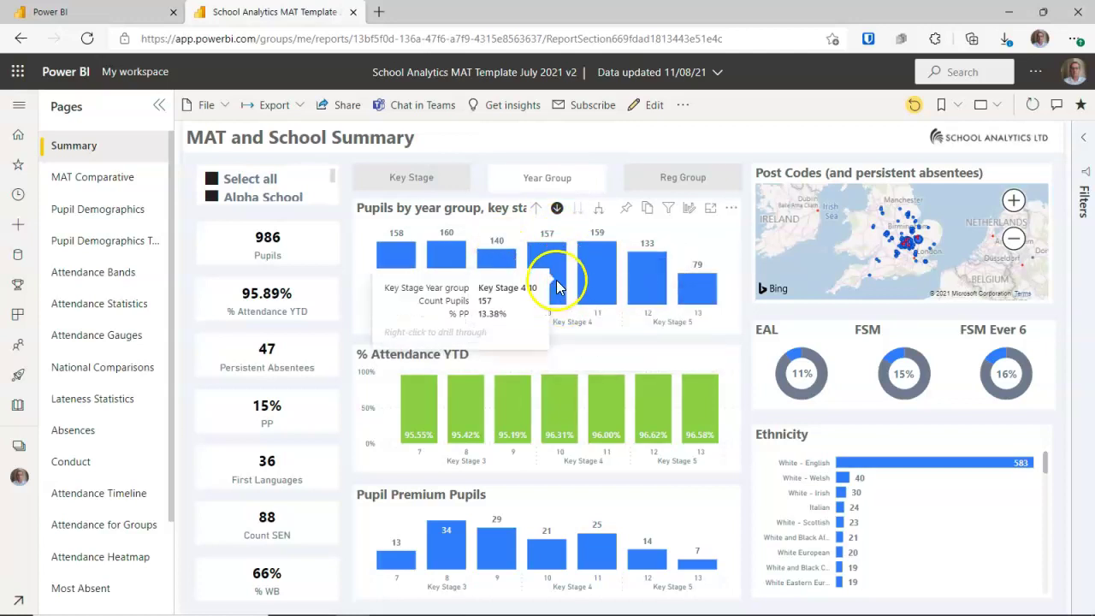
{"action": "left_click", "coordinate": [548, 278]}
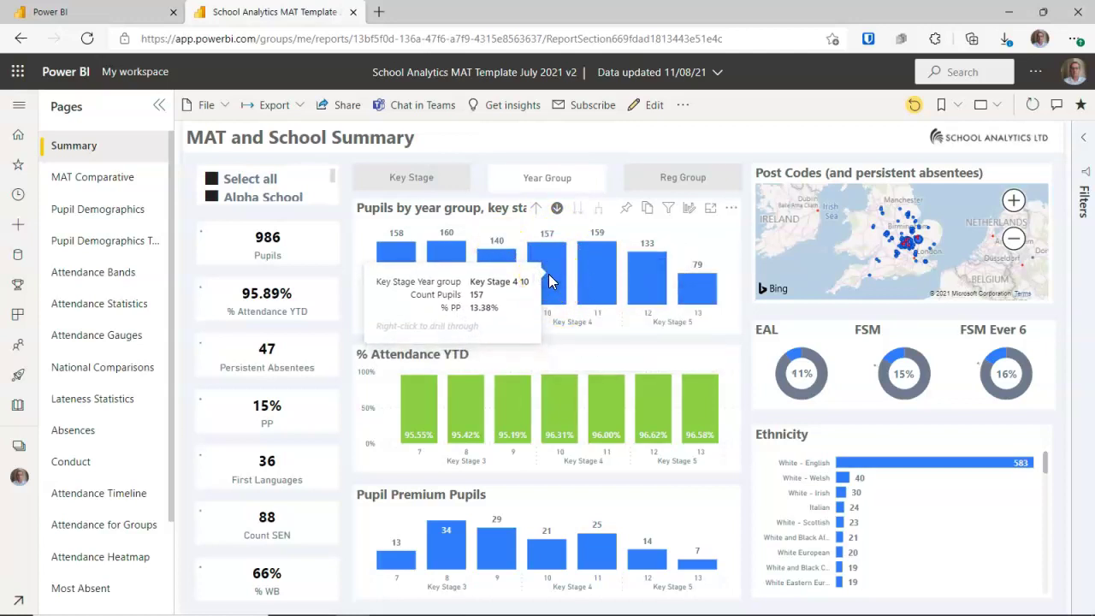
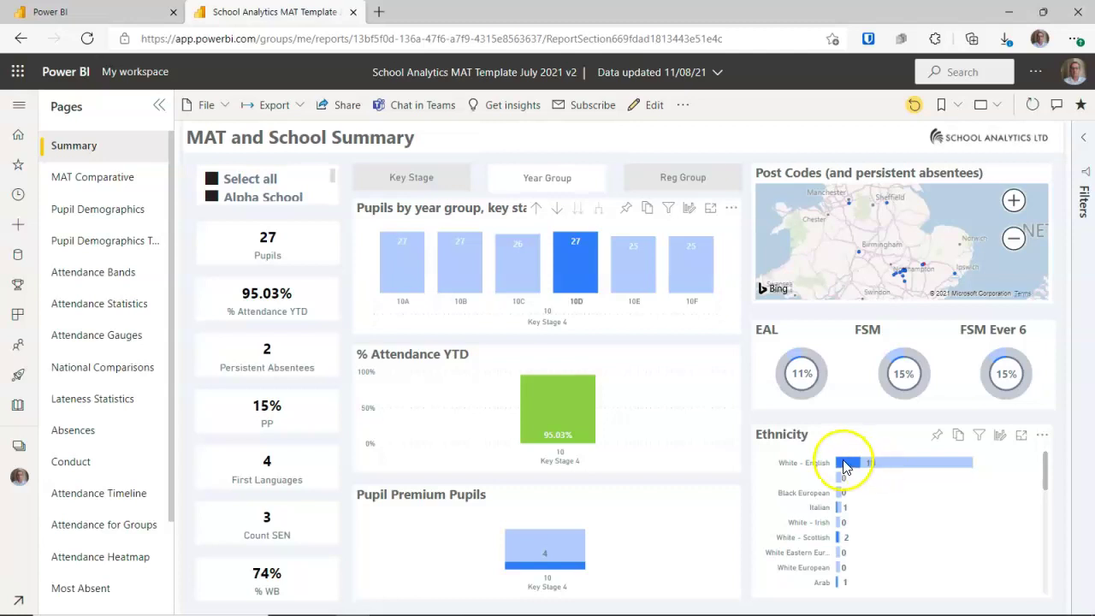
Inspect the ethnicity and pupil details for registration group 10D, and clear the 10D selection in the pupils chart.
{"action": "mouse_move", "coordinate": [845, 473]}
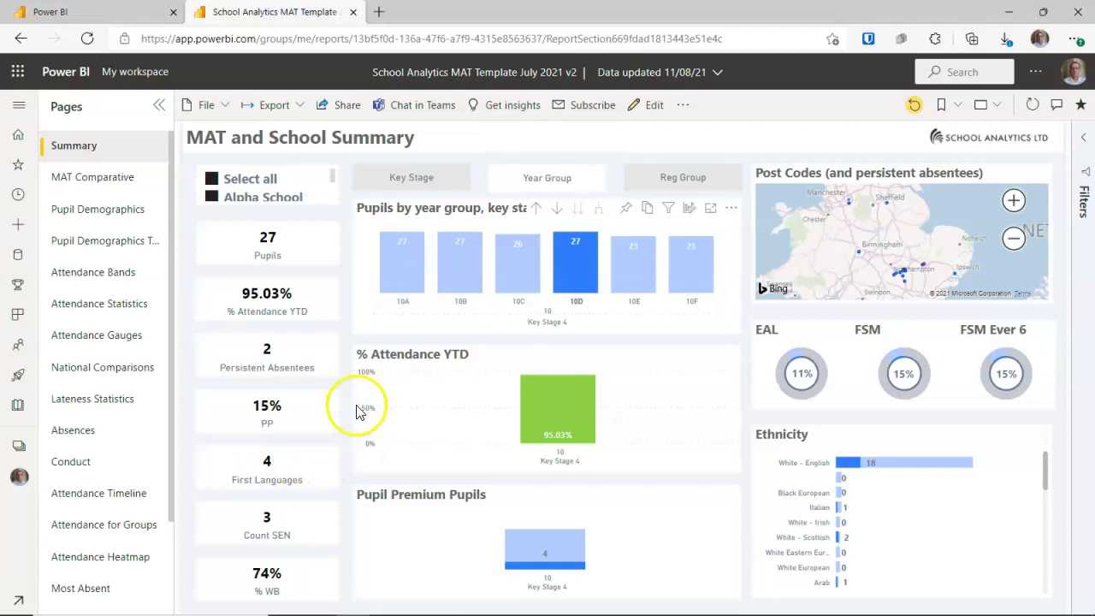
{"action": "mouse_move", "coordinate": [582, 269]}
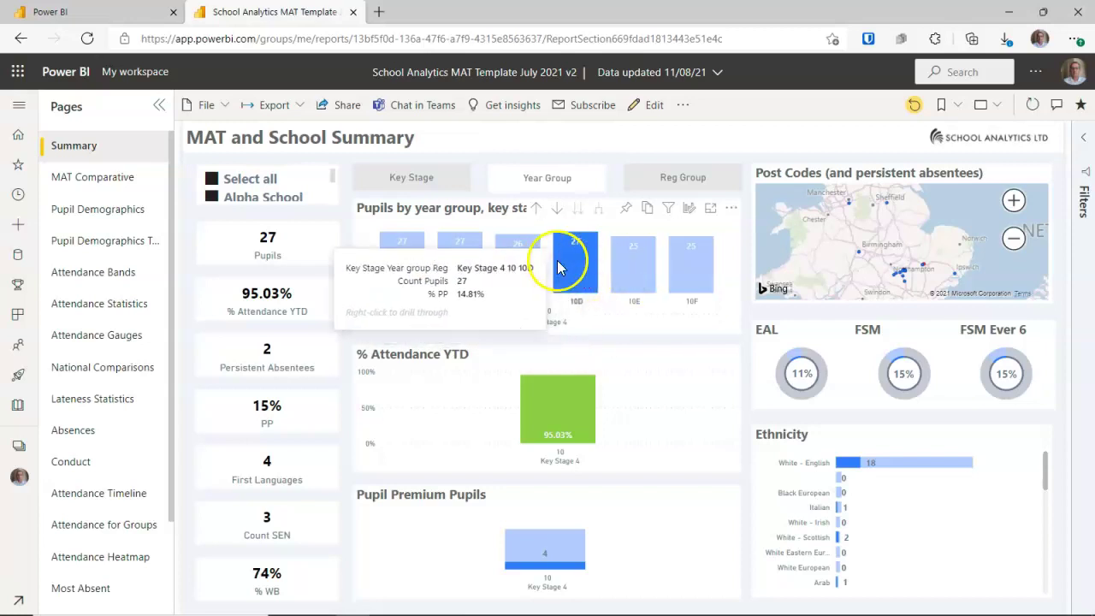
{"action": "left_click", "coordinate": [570, 255]}
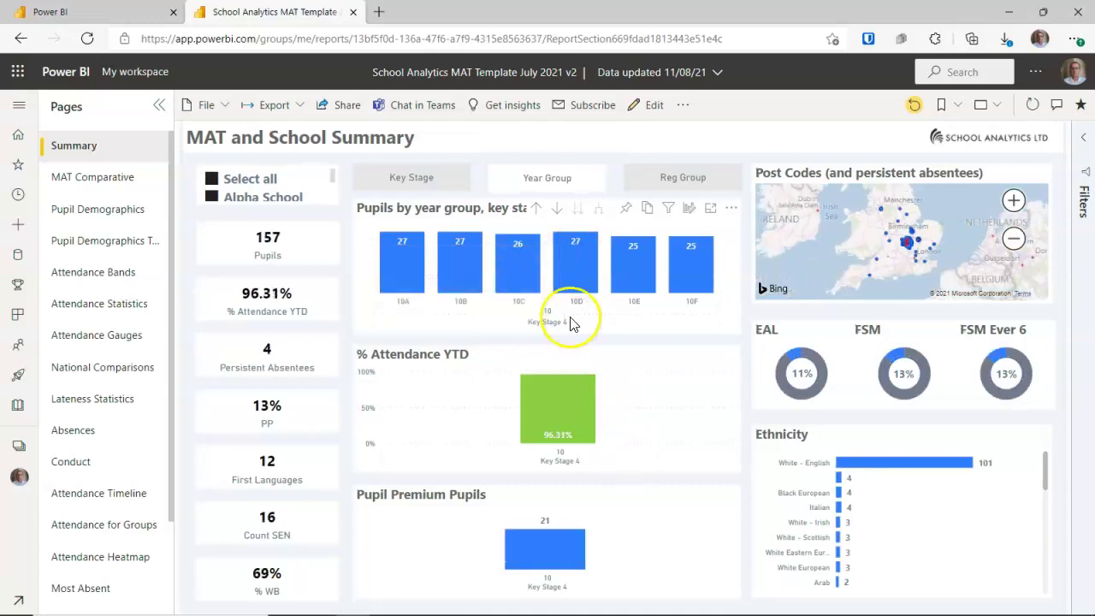
Clear the 10D selection and drill the pupils chart up two levels, from registration groups to key stages.
{"action": "left_click", "coordinate": [573, 288]}
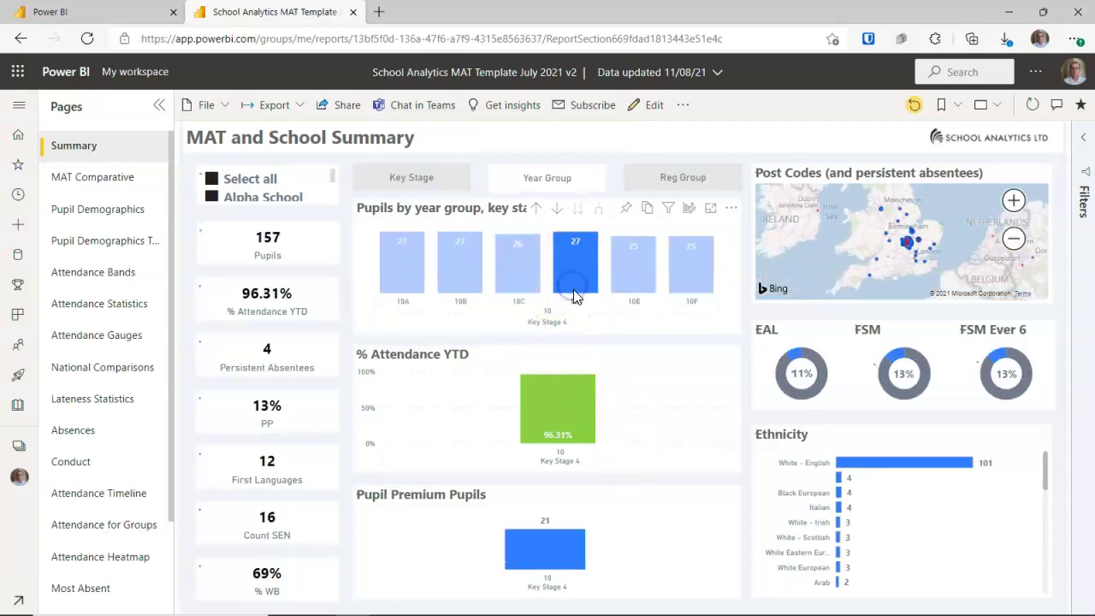
{"action": "left_click", "coordinate": [724, 270]}
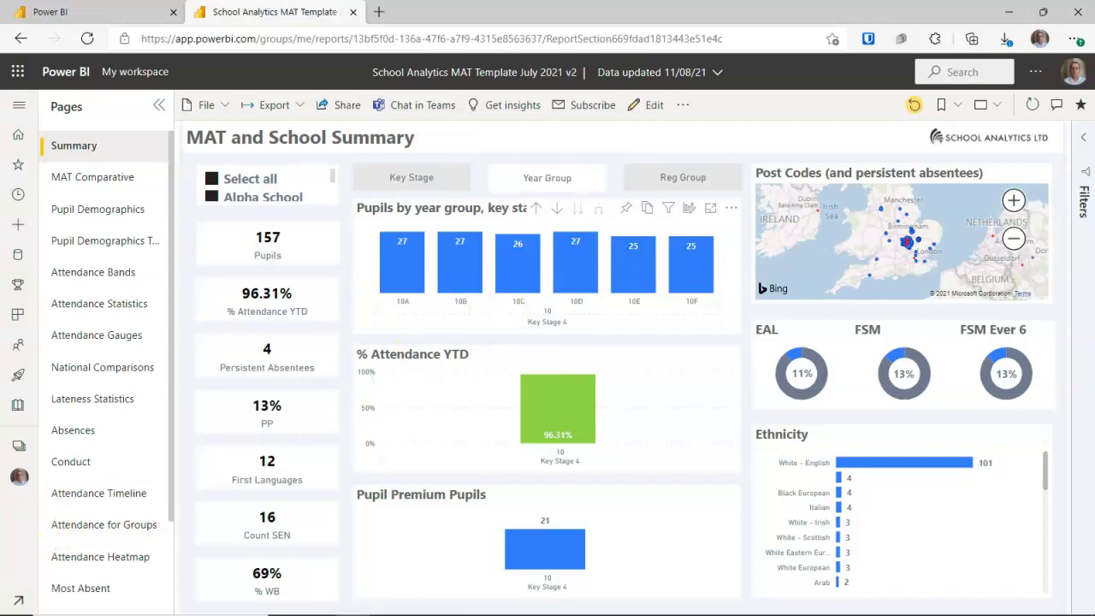
{"action": "left_click", "coordinate": [536, 214]}
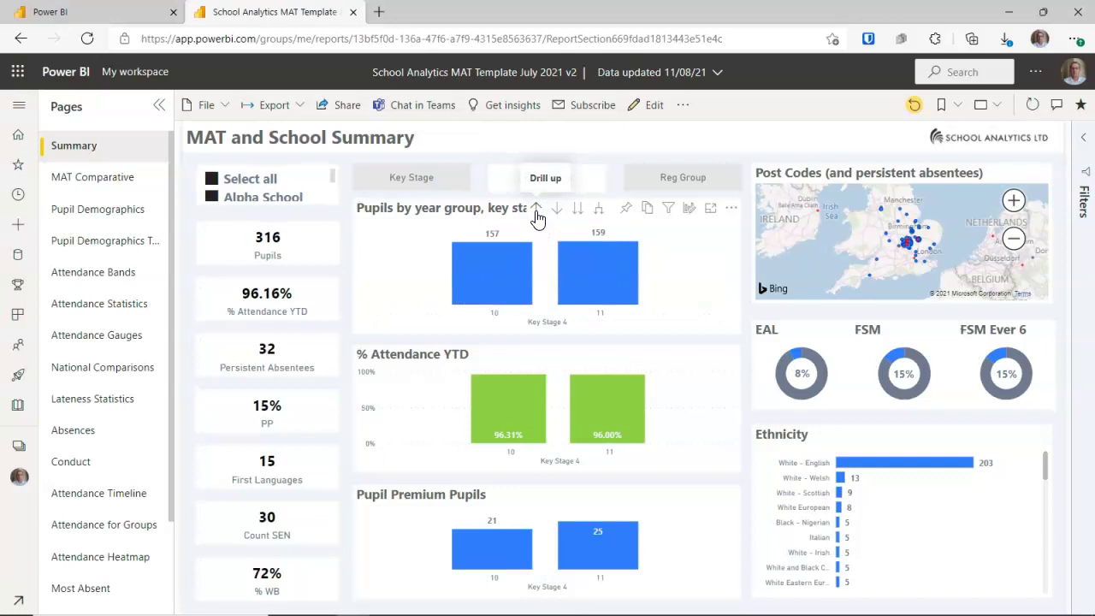
{"action": "left_click", "coordinate": [536, 214]}
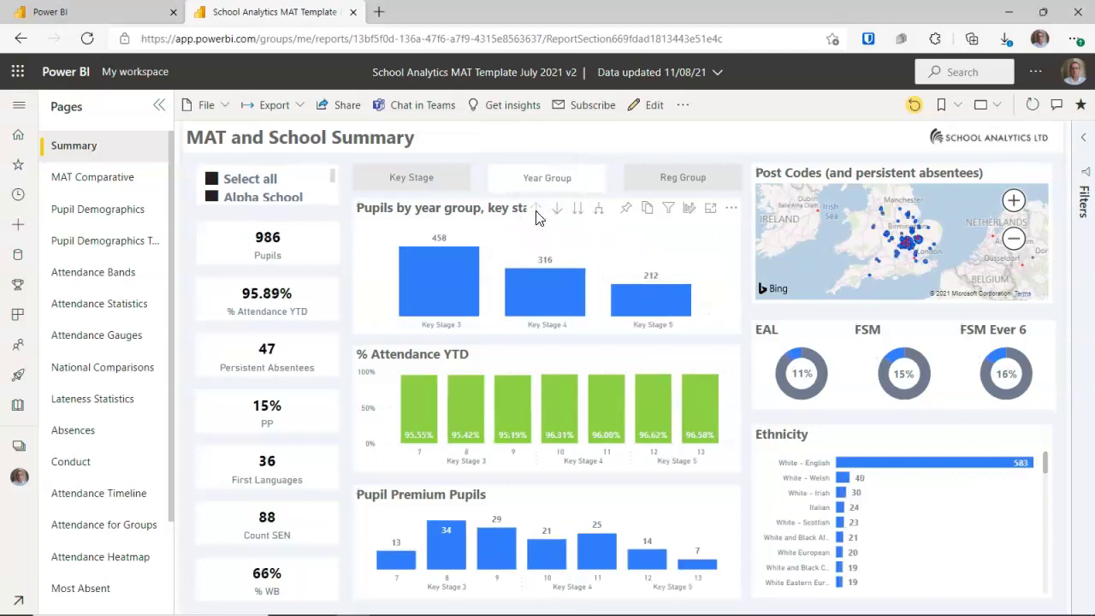
Expand all of the pupils chart down one level in the hierarchy to show year groups.
{"action": "left_click", "coordinate": [600, 214]}
{"action": "left_click", "coordinate": [600, 214]}
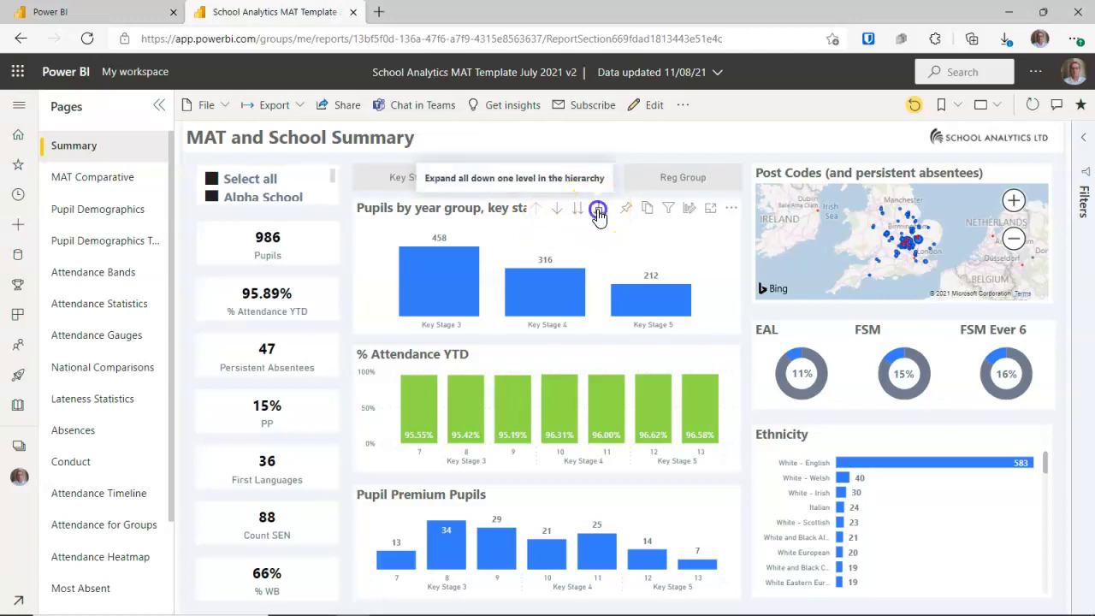
{"action": "left_click", "coordinate": [494, 285]}
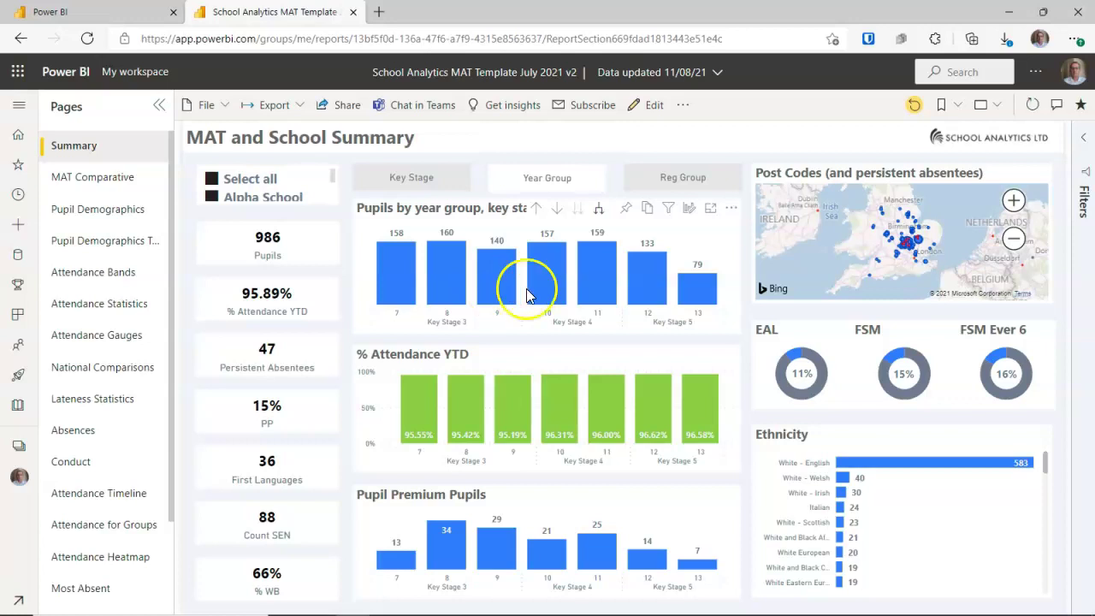
Drill through from the Year 11 bar of the Pupil Premium Pupils chart to the Pupil List, and return to the Summary page.
{"action": "mouse_move", "coordinate": [597, 554]}
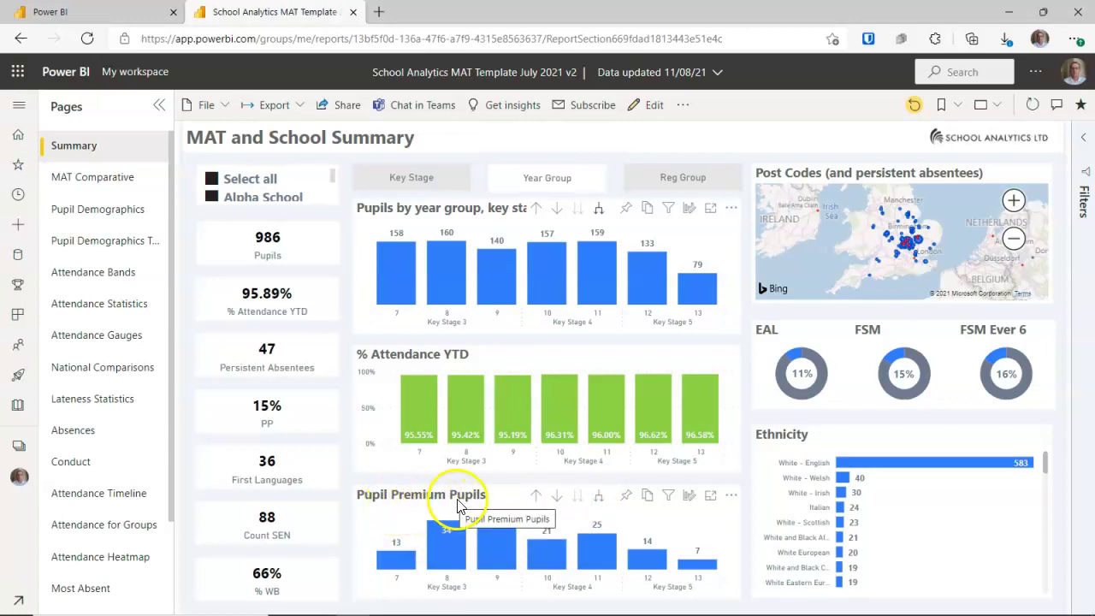
{"action": "right_click", "coordinate": [597, 560]}
{"action": "mouse_move", "coordinate": [657, 552]}
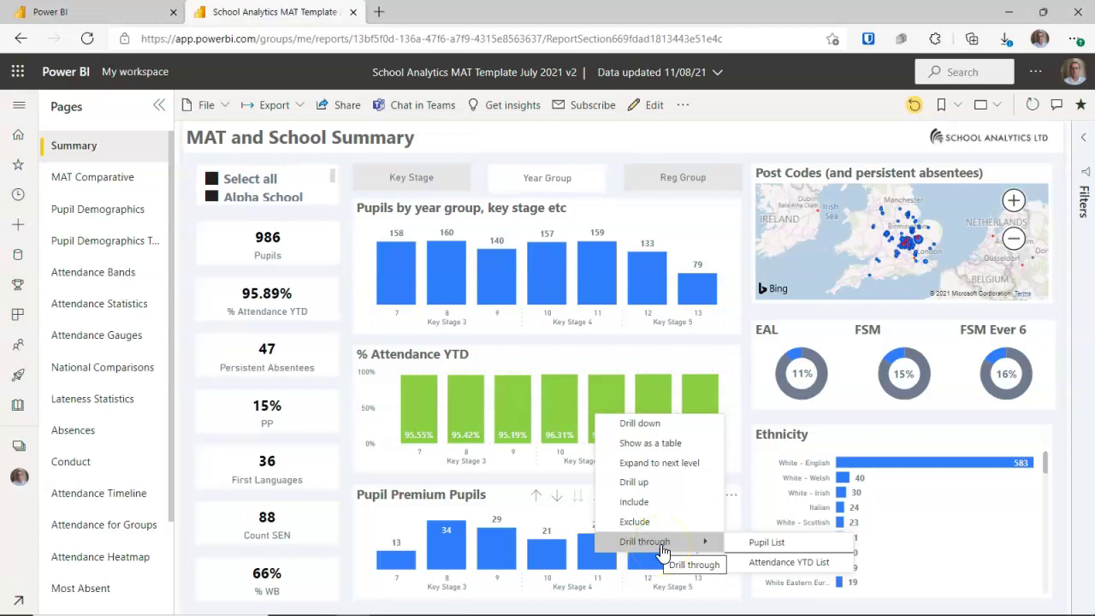
{"action": "left_click", "coordinate": [761, 544]}
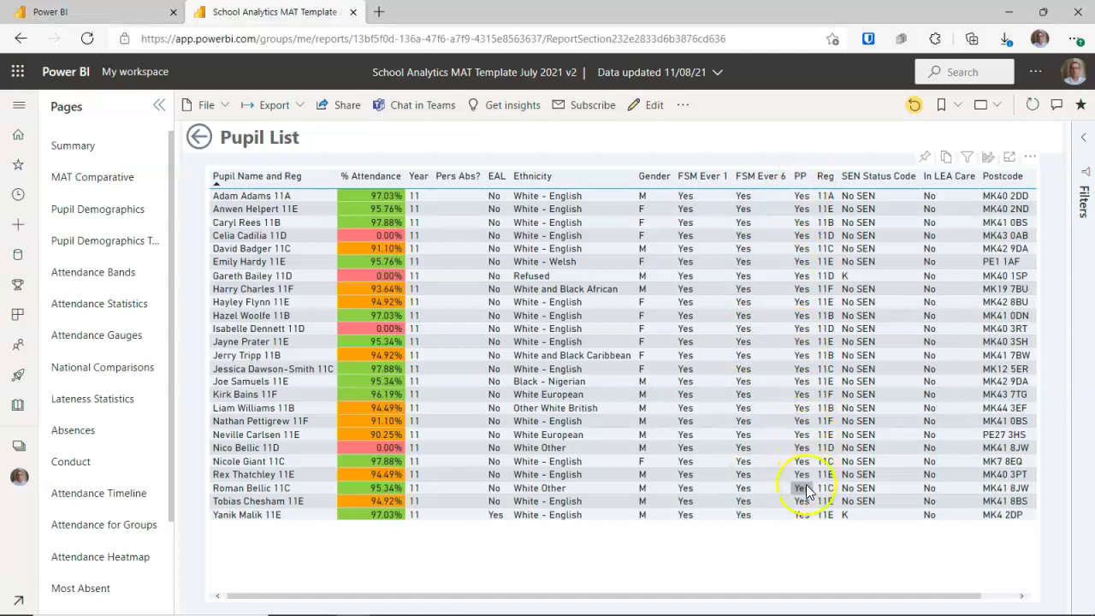
{"action": "left_click", "coordinate": [199, 140]}
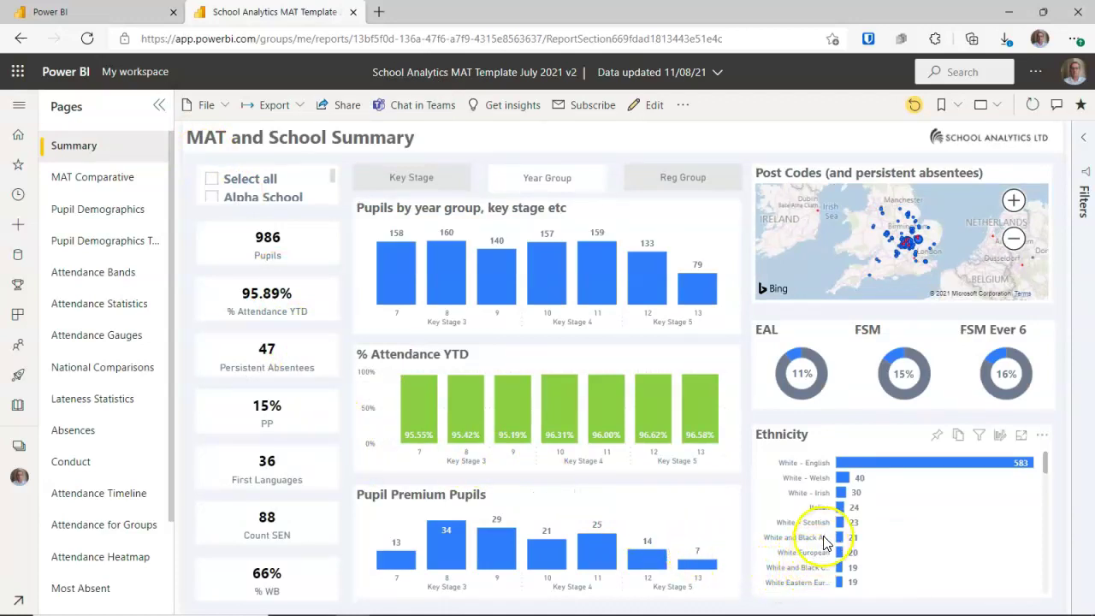
Drill through from the Italian bar of the Ethnicity chart to the Pupil List, and return to the Summary page.
{"action": "mouse_move", "coordinate": [841, 545]}
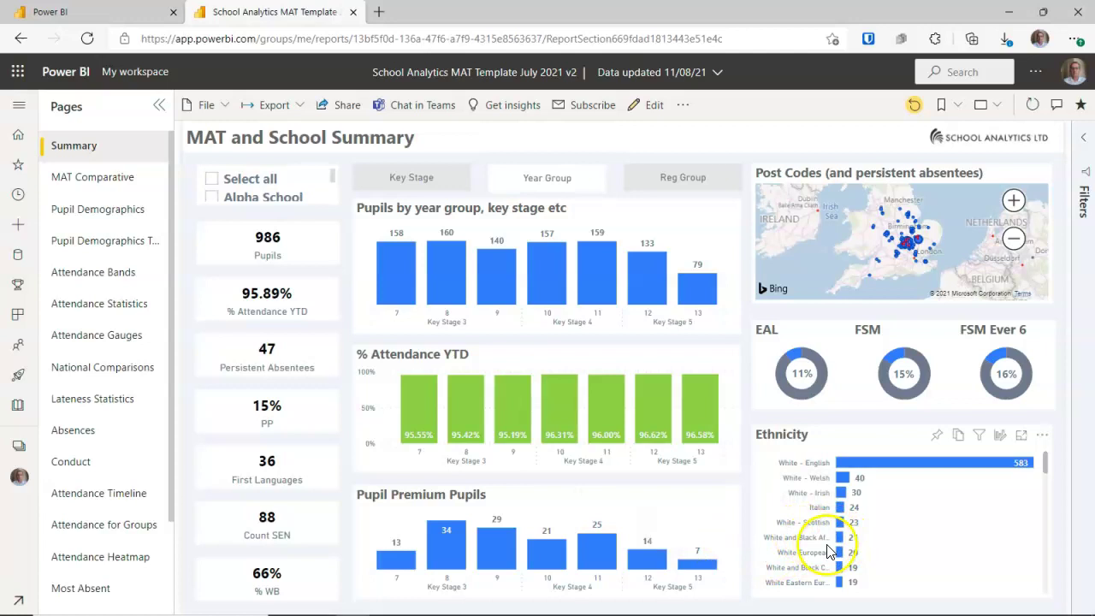
{"action": "mouse_move", "coordinate": [841, 513]}
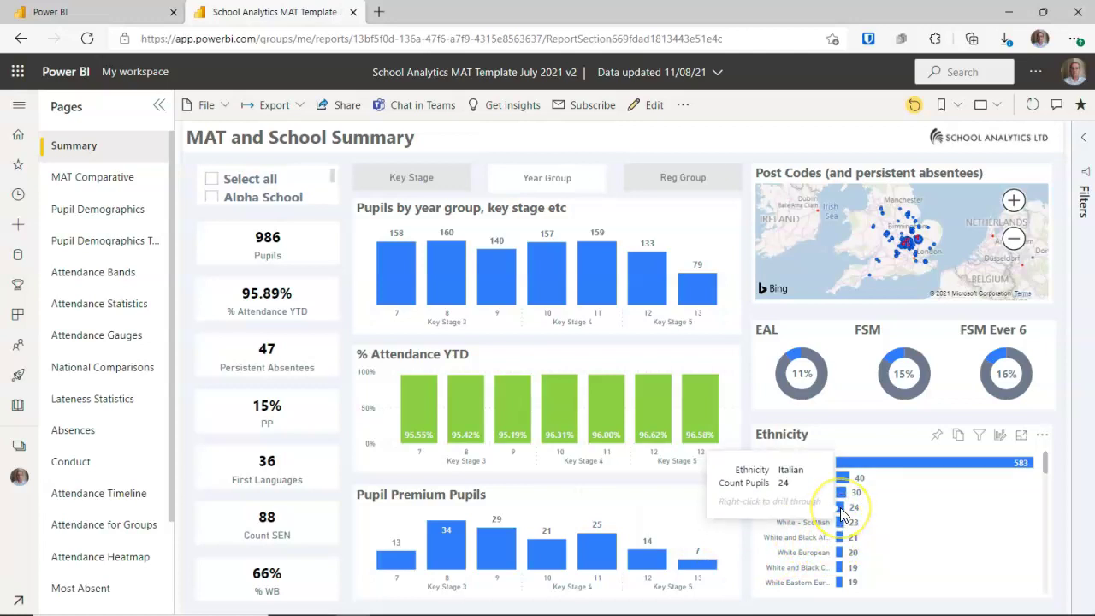
{"action": "right_click", "coordinate": [841, 513]}
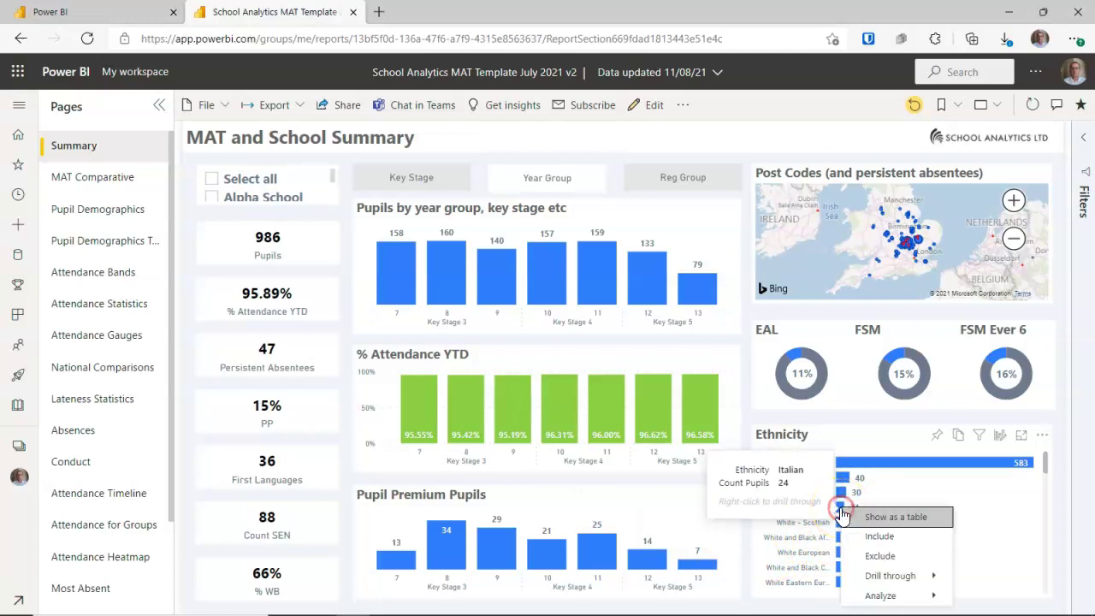
{"action": "left_click", "coordinate": [872, 581]}
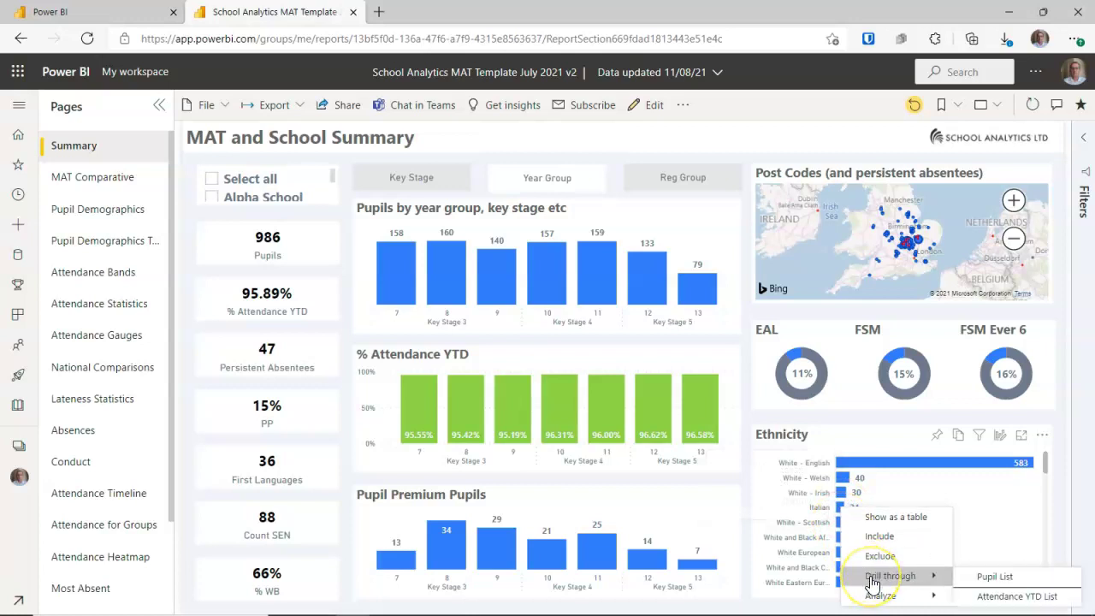
{"action": "left_click", "coordinate": [991, 577]}
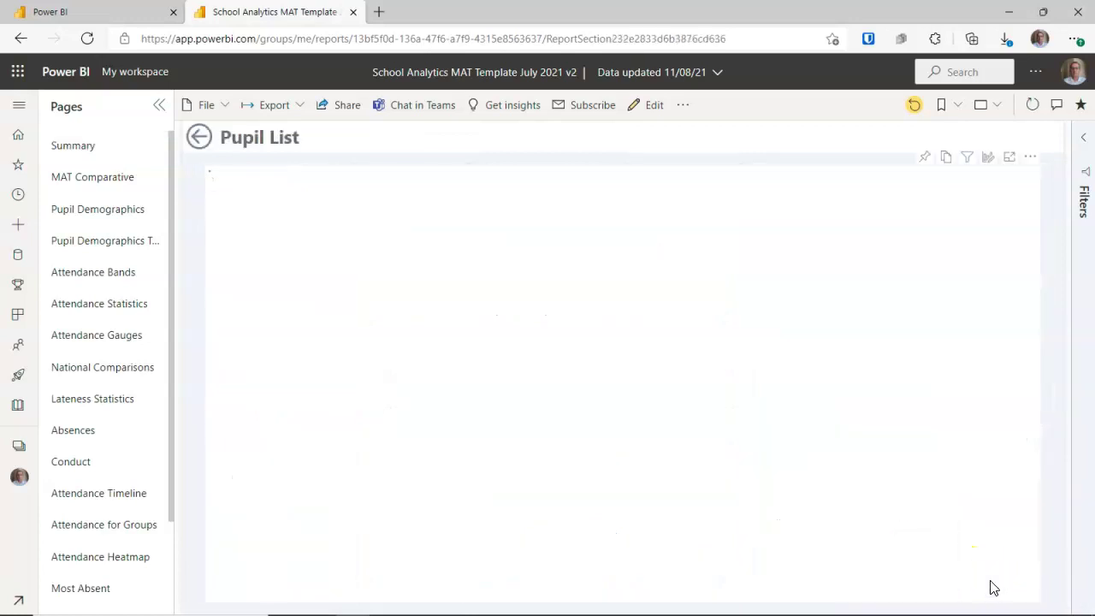
{"action": "mouse_move", "coordinate": [841, 478]}
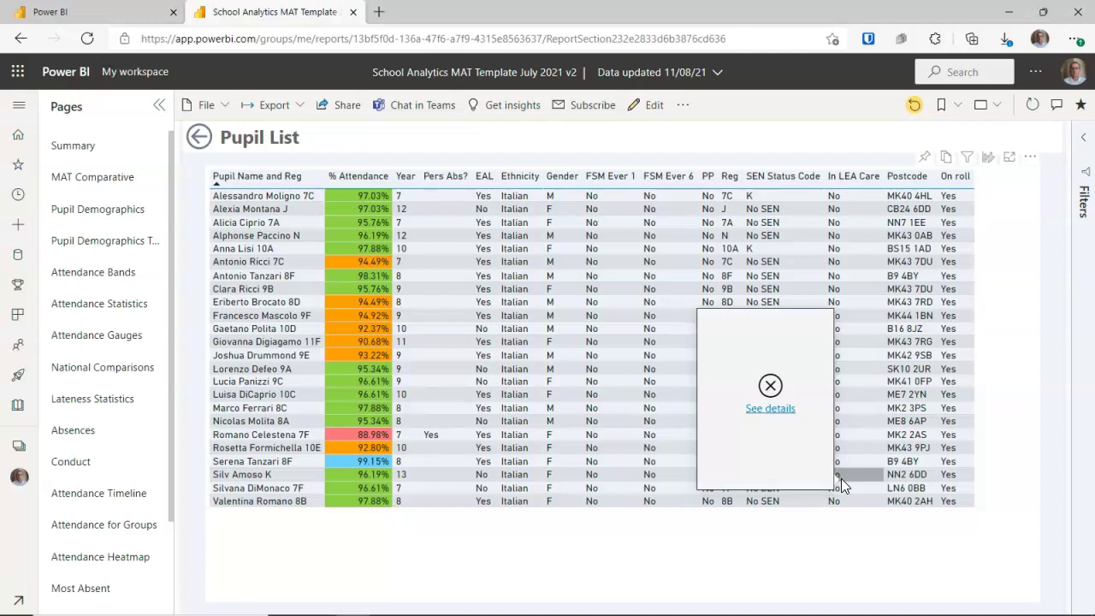
{"action": "left_click", "coordinate": [198, 137]}
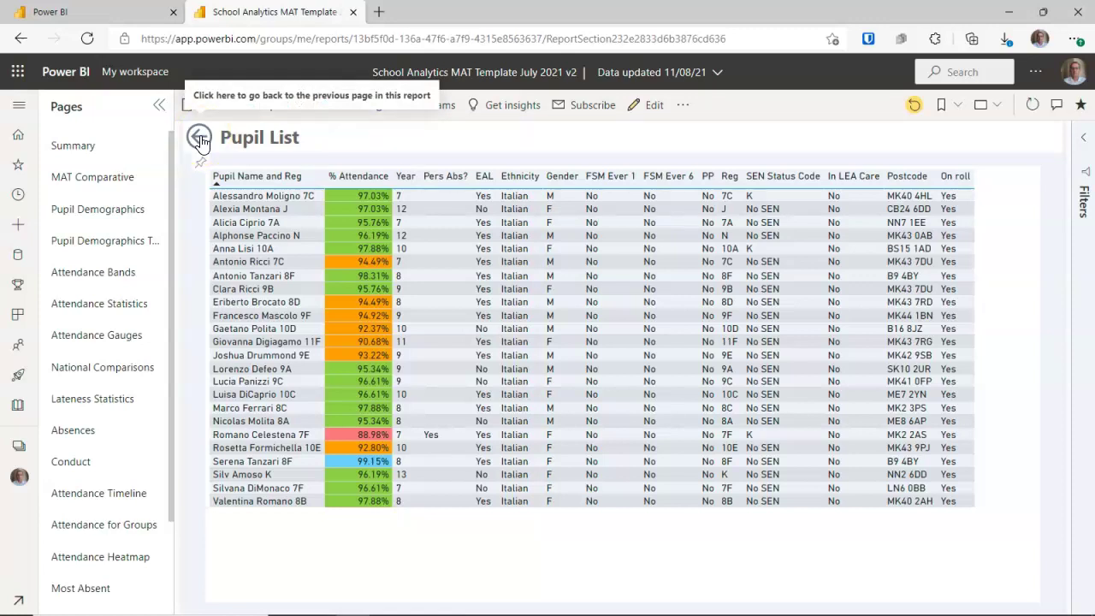
{"action": "left_click", "coordinate": [199, 139]}
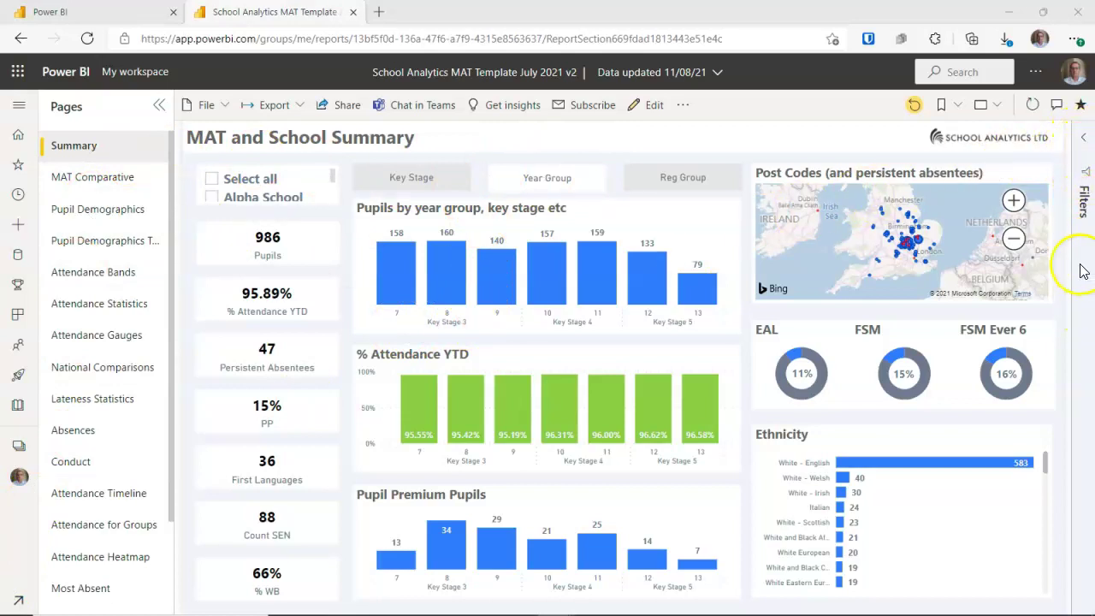
Show the report's filters and look through those applying to this page and to all pages.
{"action": "left_click", "coordinate": [1085, 146]}
{"action": "left_click", "coordinate": [1085, 146]}
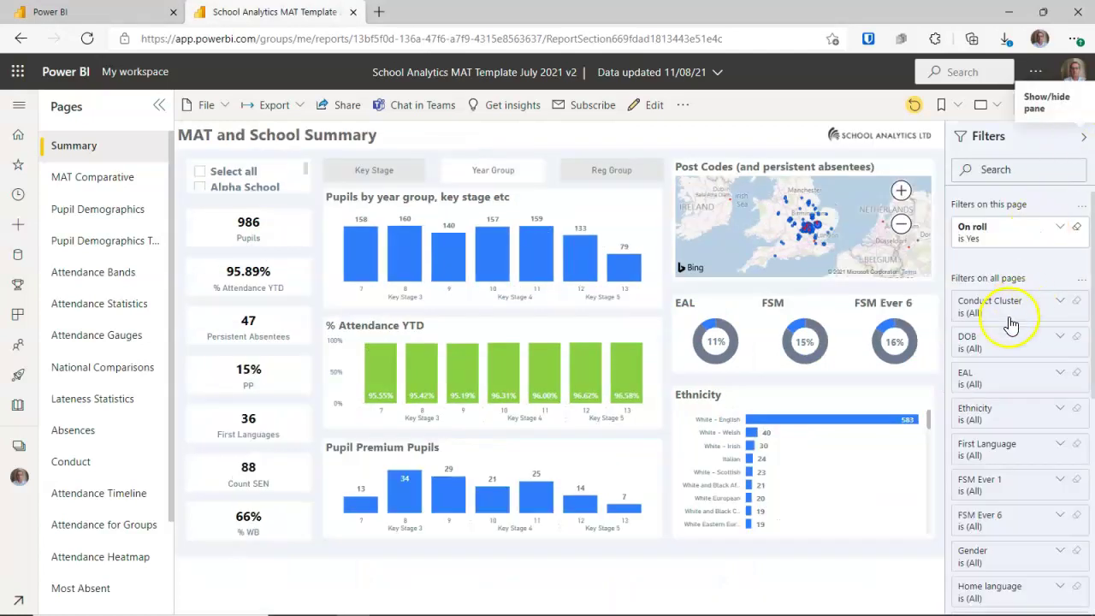
{"action": "scroll", "coordinate": [1000, 332], "scroll_direction": "down", "scroll_amount": 1}
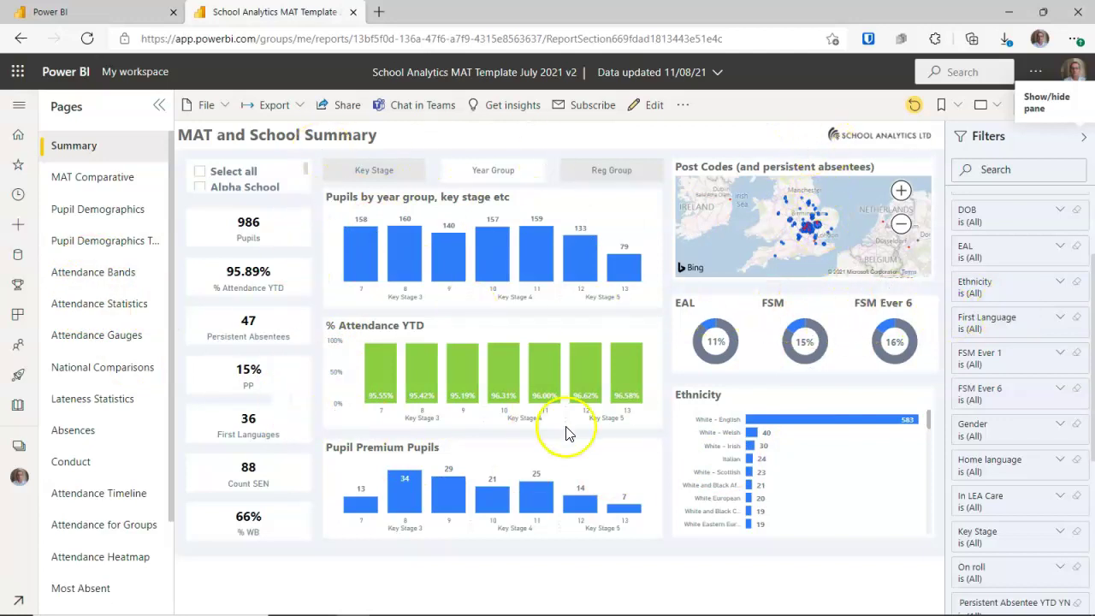
Set the EAL filter on all pages to Yes and inspect the attendance and Pupil Premium charts.
{"action": "left_click", "coordinate": [1059, 248]}
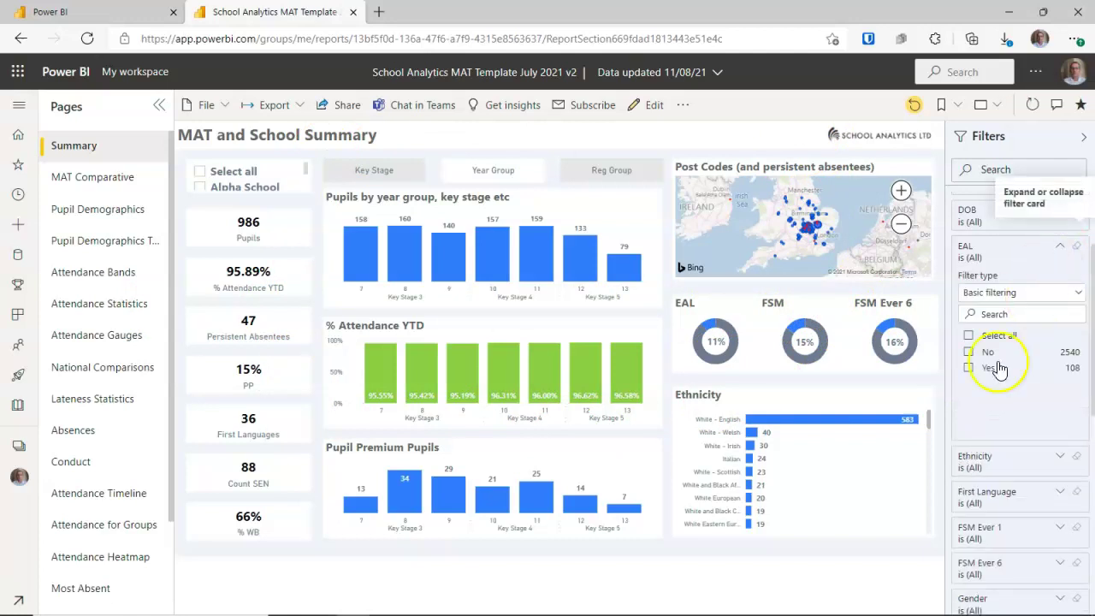
{"action": "left_click", "coordinate": [1059, 247]}
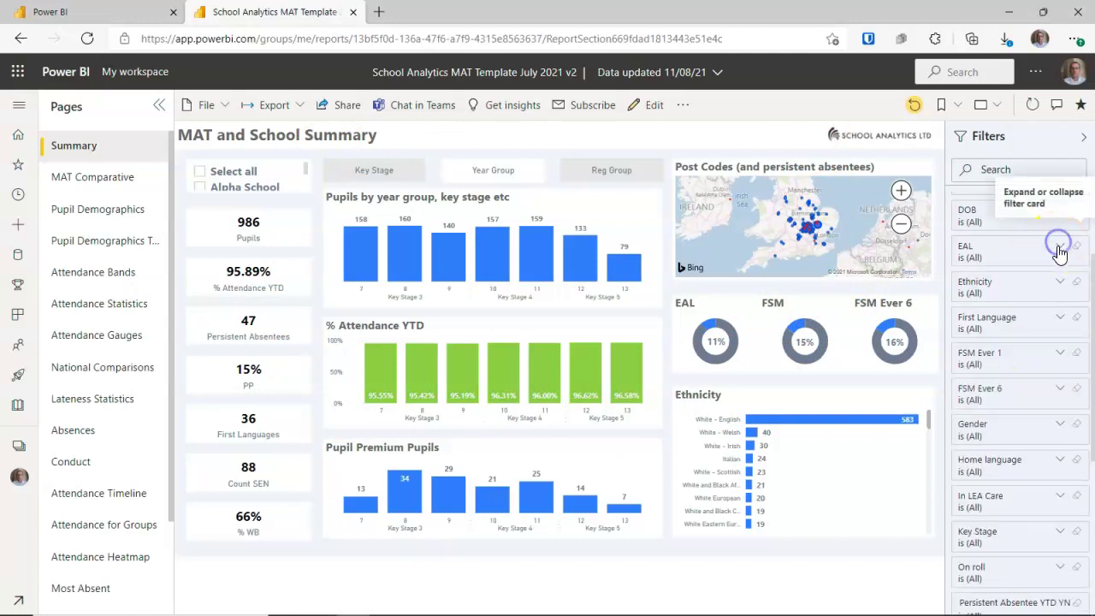
{"action": "left_click", "coordinate": [1059, 248]}
{"action": "left_click", "coordinate": [1059, 247]}
{"action": "left_click", "coordinate": [1059, 247]}
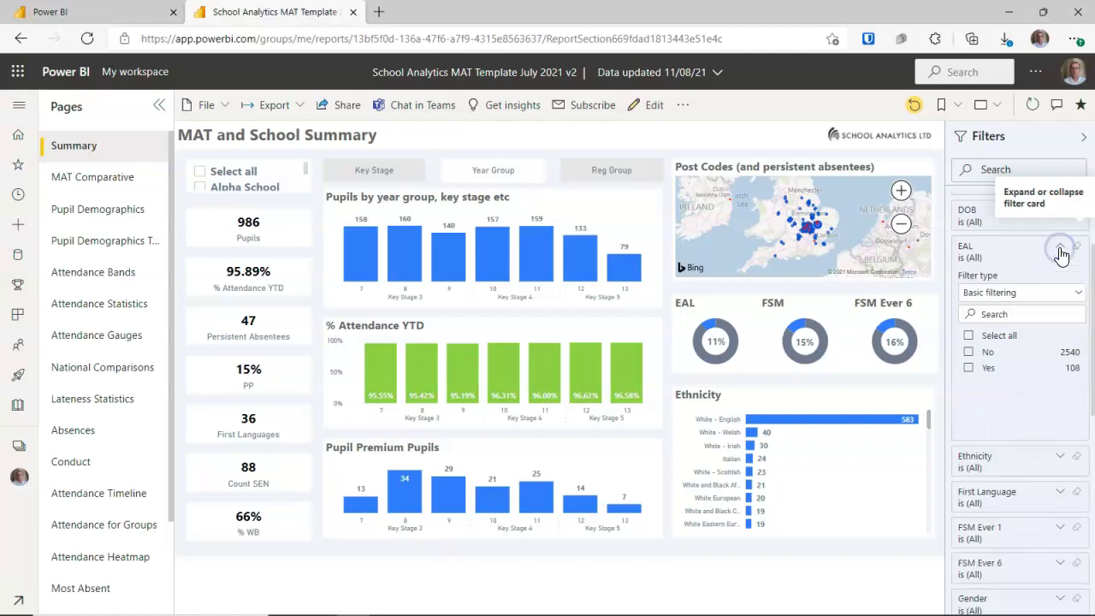
{"action": "left_click", "coordinate": [968, 370]}
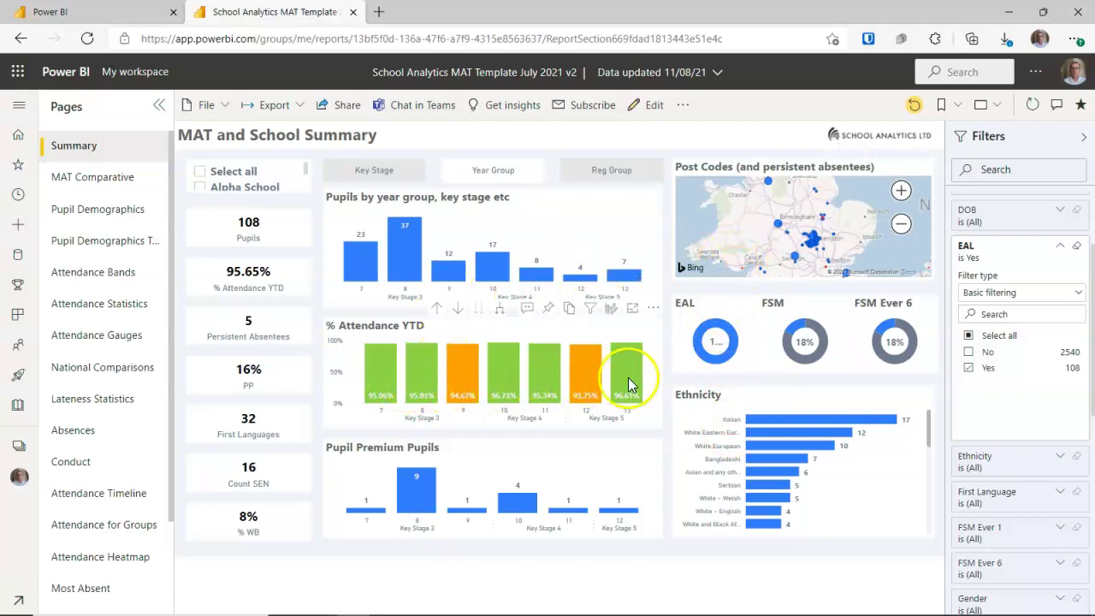
{"action": "mouse_move", "coordinate": [628, 377]}
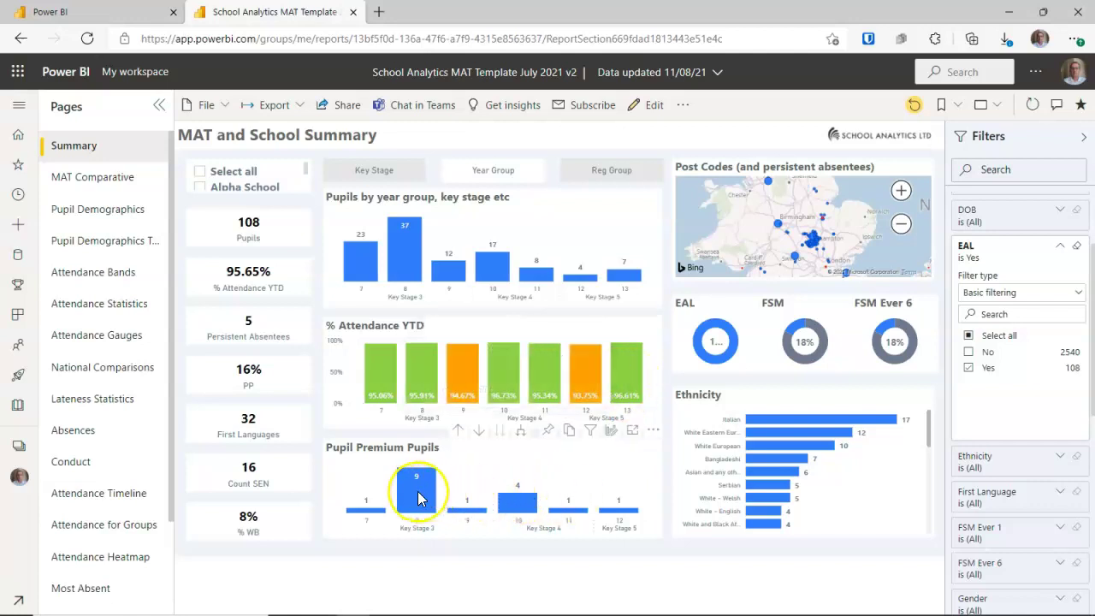
{"action": "mouse_move", "coordinate": [419, 497]}
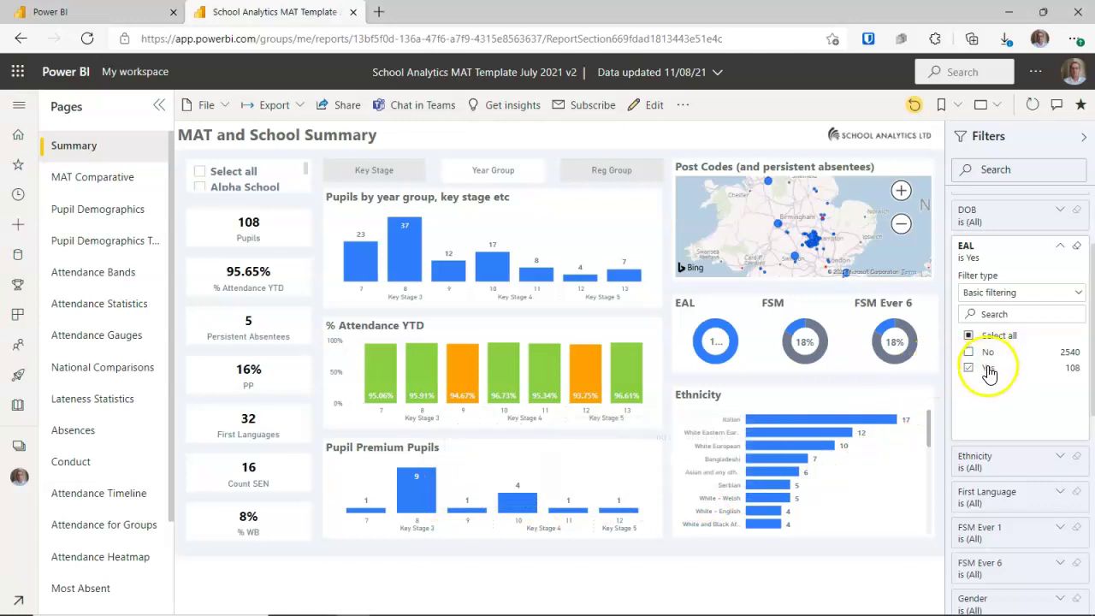
Filter Ethnicity on all pages to Bangladeshi, and clear that Ethnicity filter again.
{"action": "scroll", "coordinate": [985, 407], "scroll_direction": "down", "scroll_amount": 1}
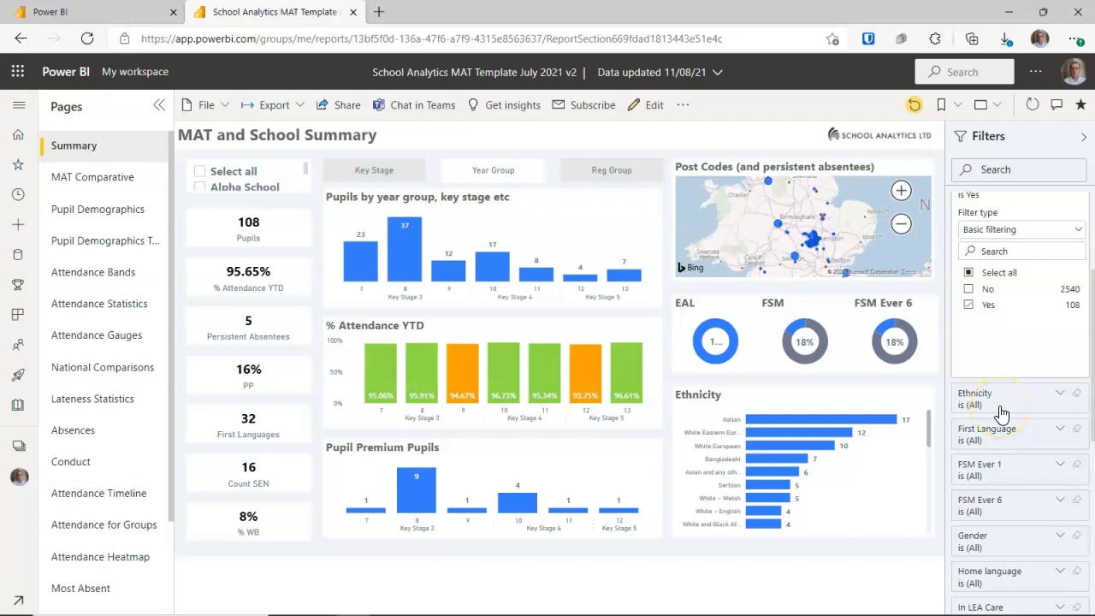
{"action": "left_click", "coordinate": [1058, 396]}
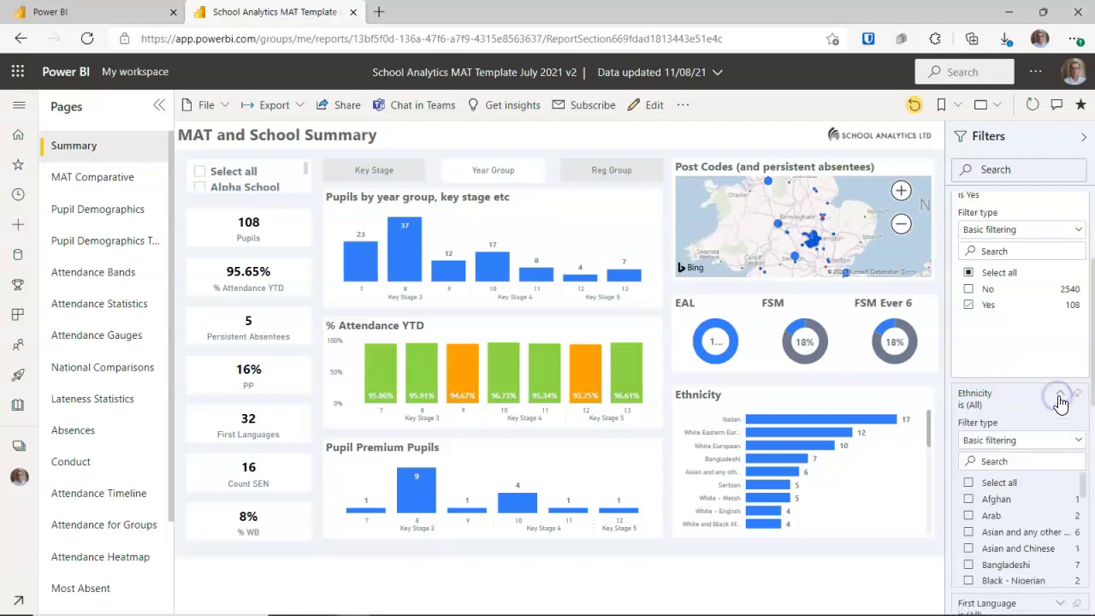
{"action": "left_click", "coordinate": [968, 565]}
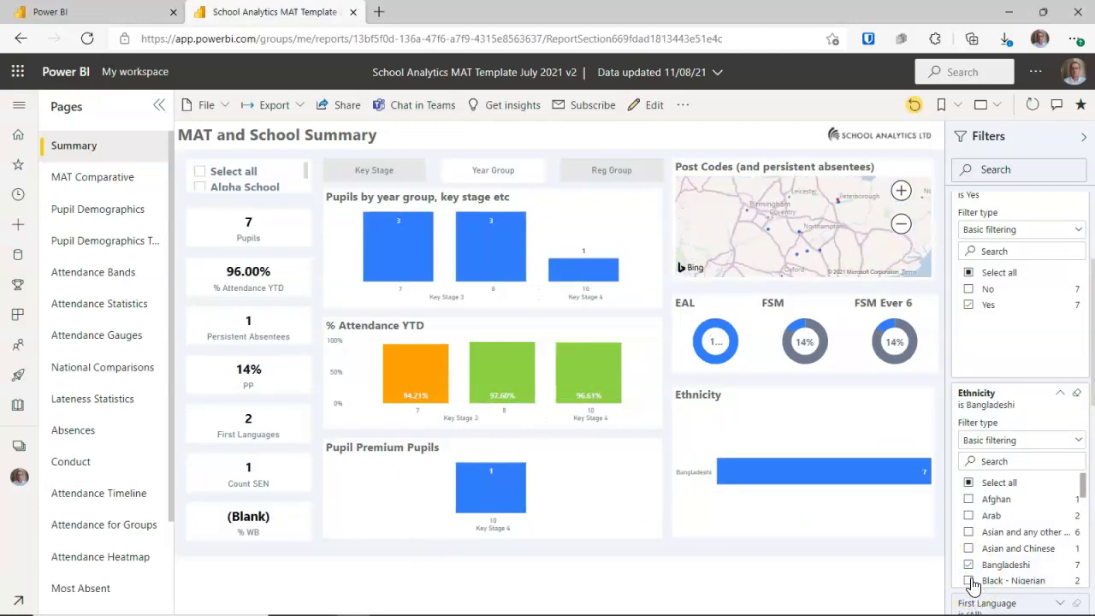
{"action": "left_click", "coordinate": [1080, 400]}
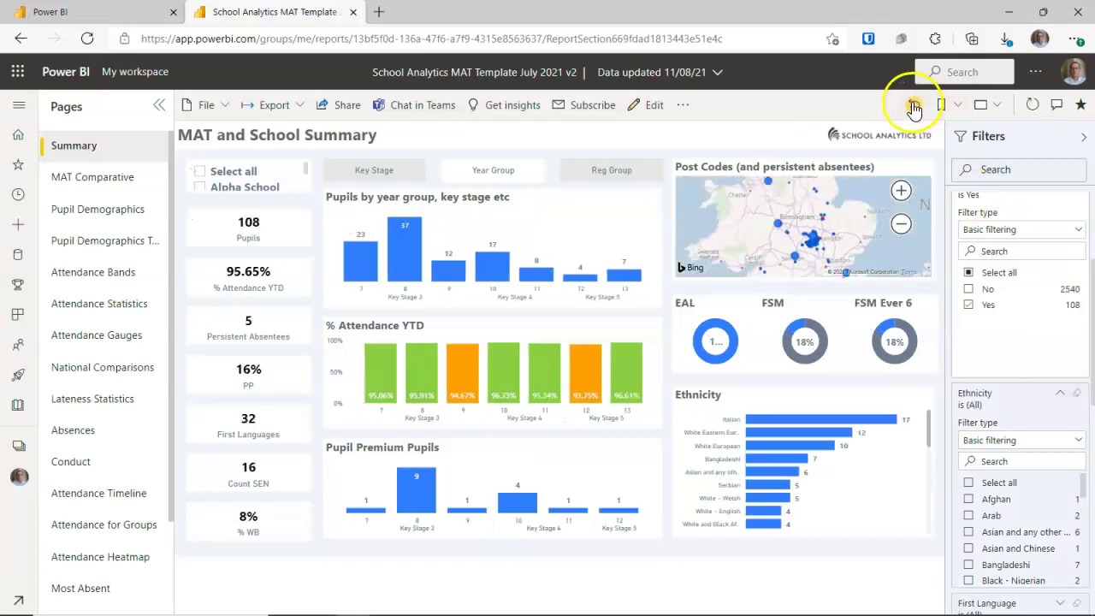
Reset all filters, slicers and other data view changes in the report to their defaults.
{"action": "scroll", "coordinate": [1056, 231], "scroll_direction": "up", "scroll_amount": 1}
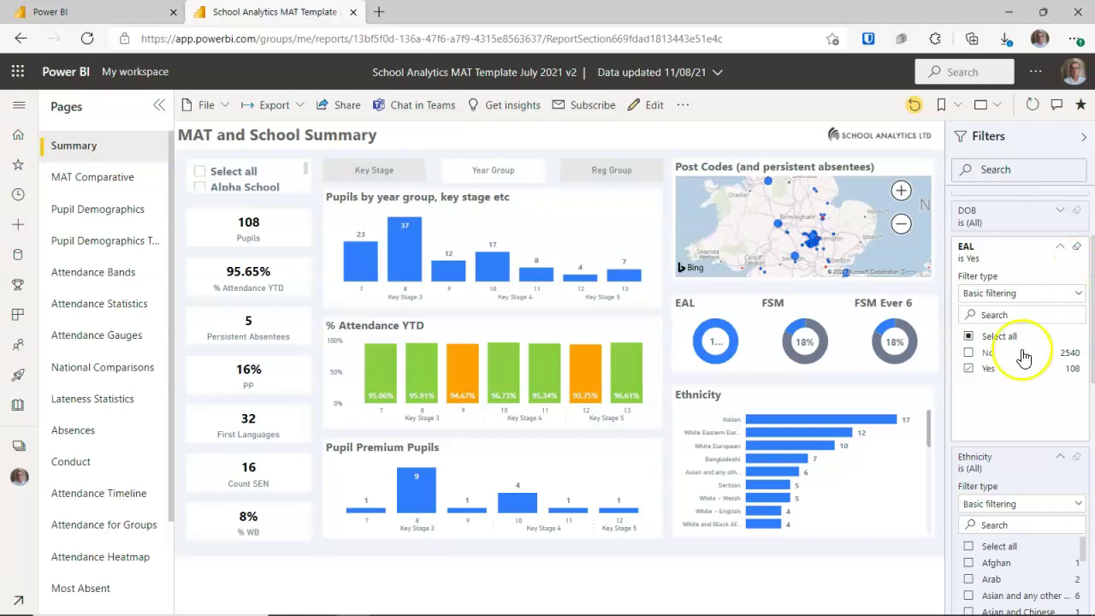
{"action": "left_click", "coordinate": [918, 114]}
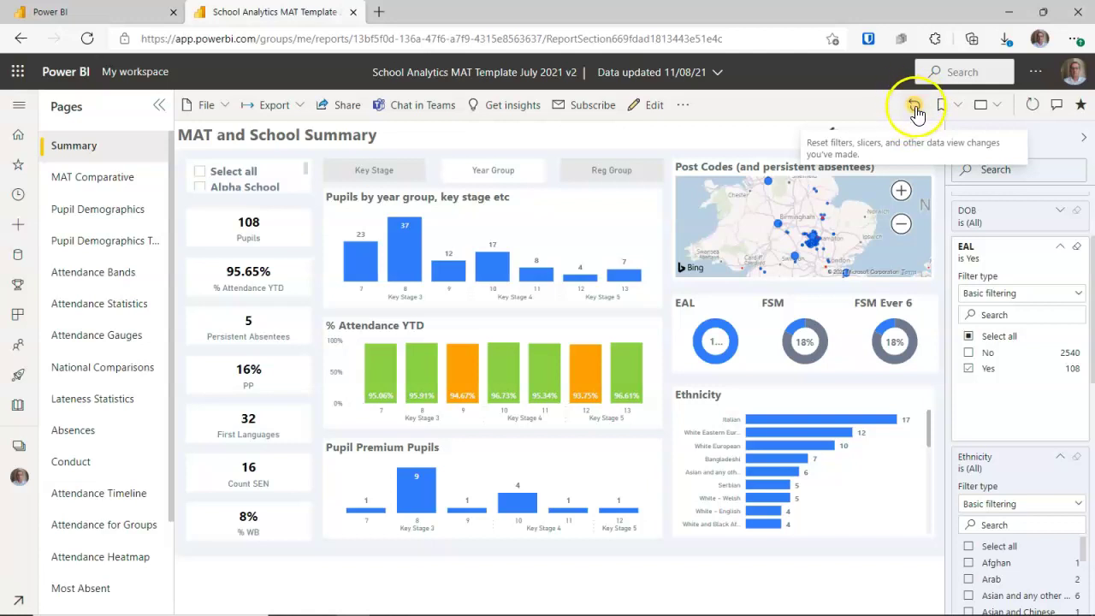
{"action": "left_click", "coordinate": [915, 110]}
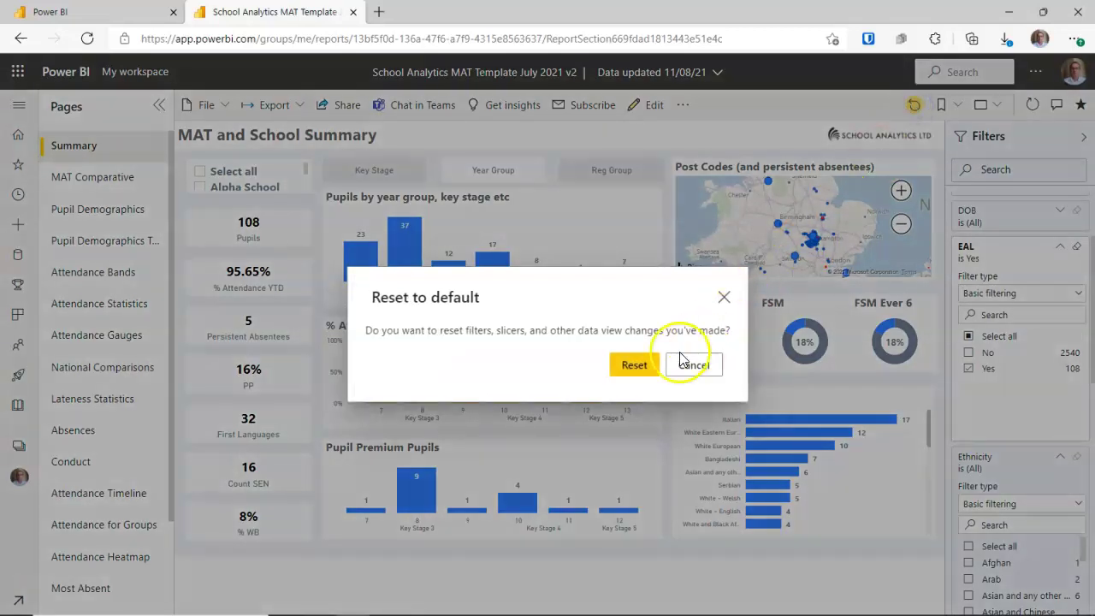
{"action": "left_click", "coordinate": [634, 366]}
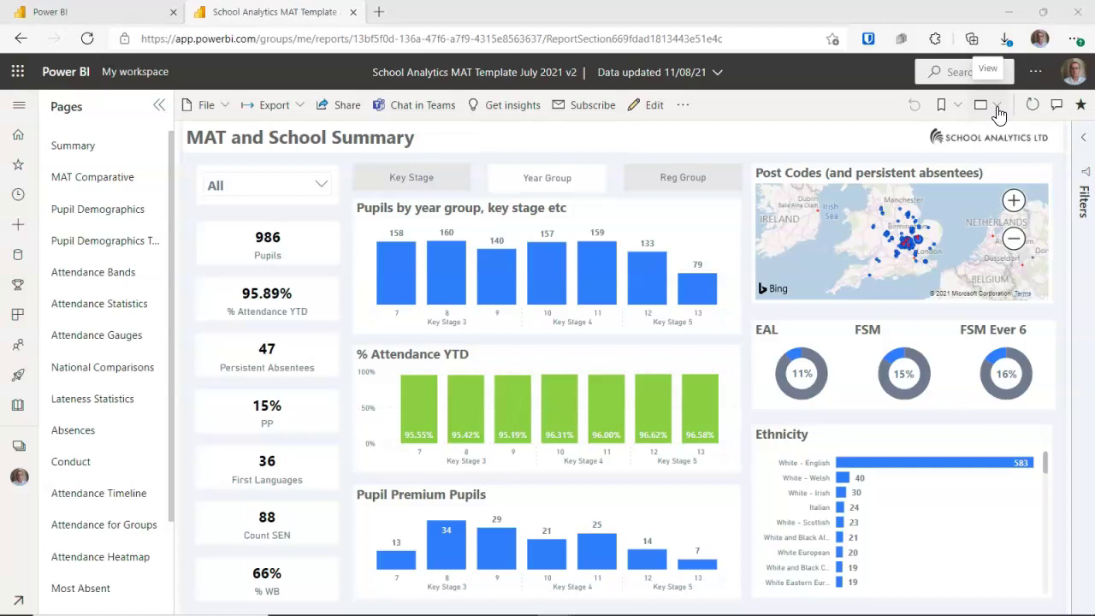
Switch the report's Summary page to full-screen view.
{"action": "left_click", "coordinate": [994, 106]}
{"action": "left_click", "coordinate": [921, 136]}
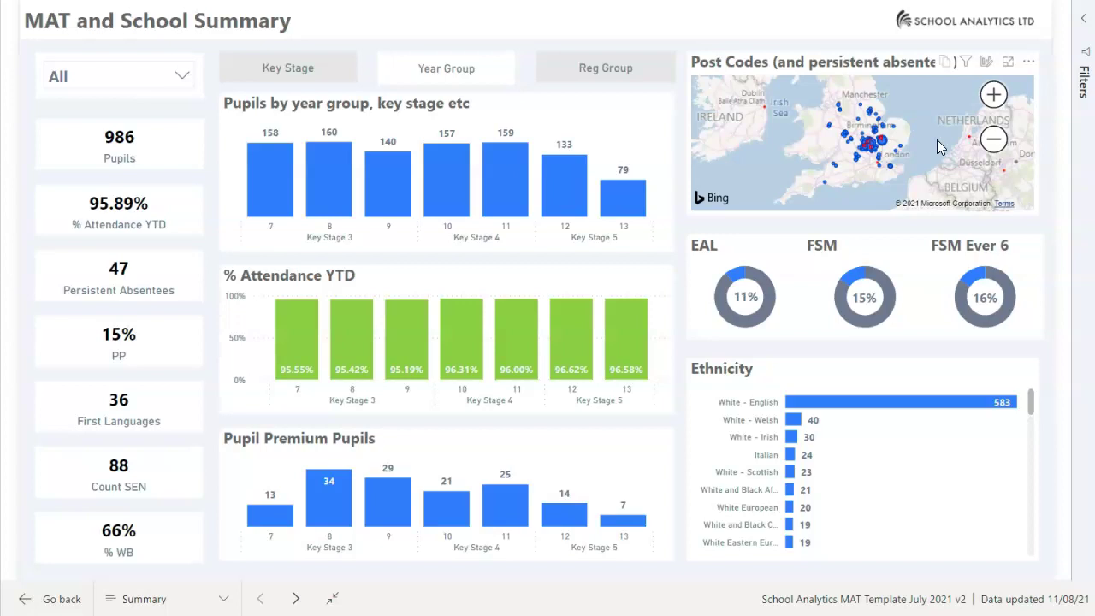
Switch the full-screen report to the Absences page.
{"action": "left_click", "coordinate": [221, 598]}
{"action": "scroll", "coordinate": [185, 532], "scroll_direction": "down", "scroll_amount": 4}
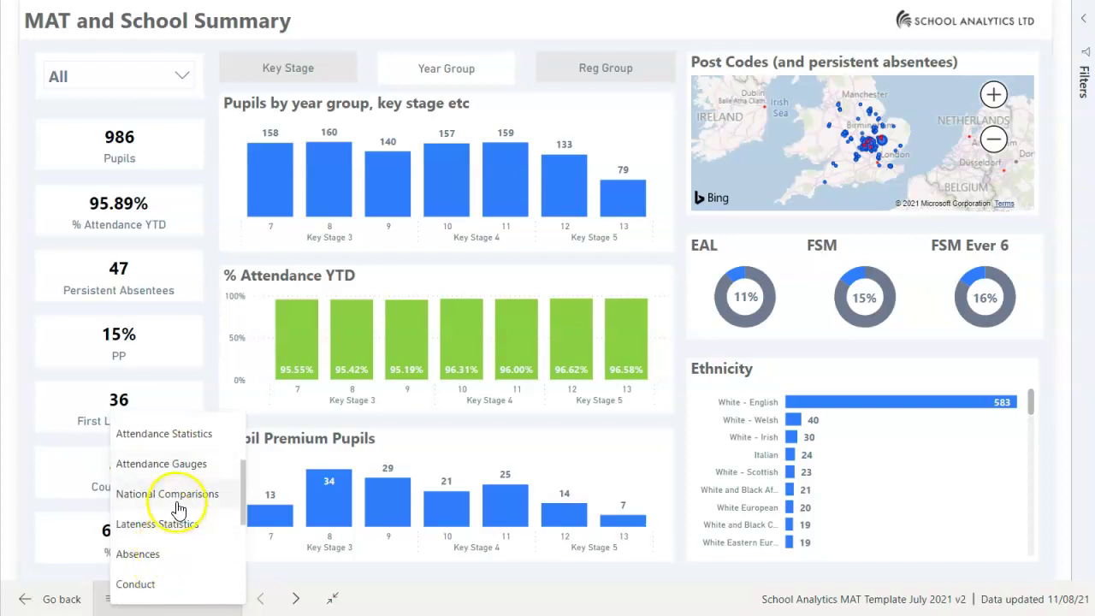
{"action": "left_click", "coordinate": [165, 555]}
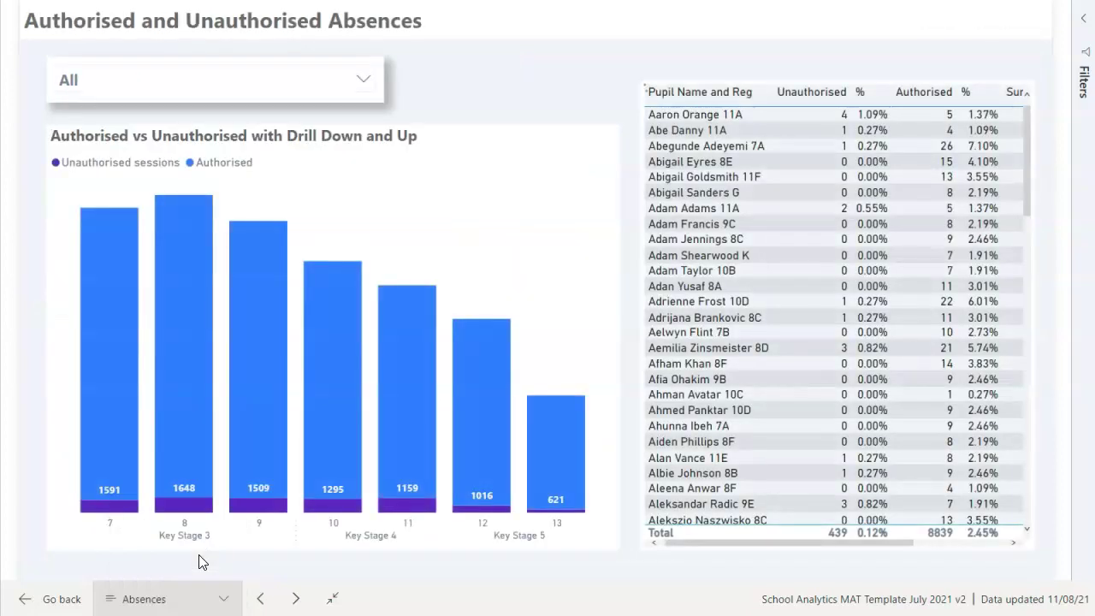
Expand the filters for the Absences page and exit full-screen view.
{"action": "left_click", "coordinate": [1085, 20]}
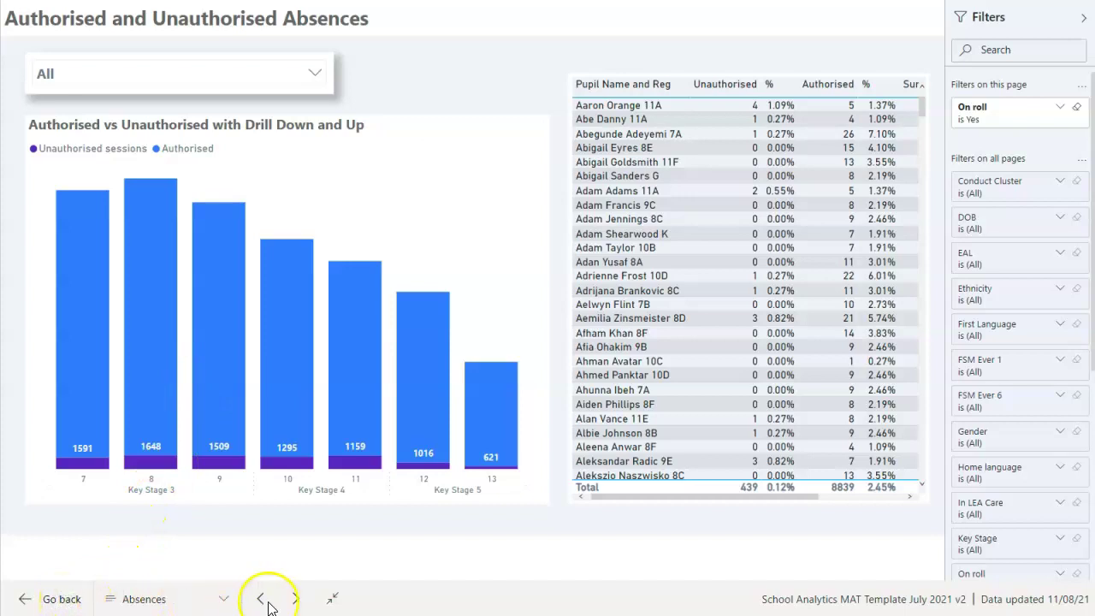
{"action": "left_click", "coordinate": [335, 602]}
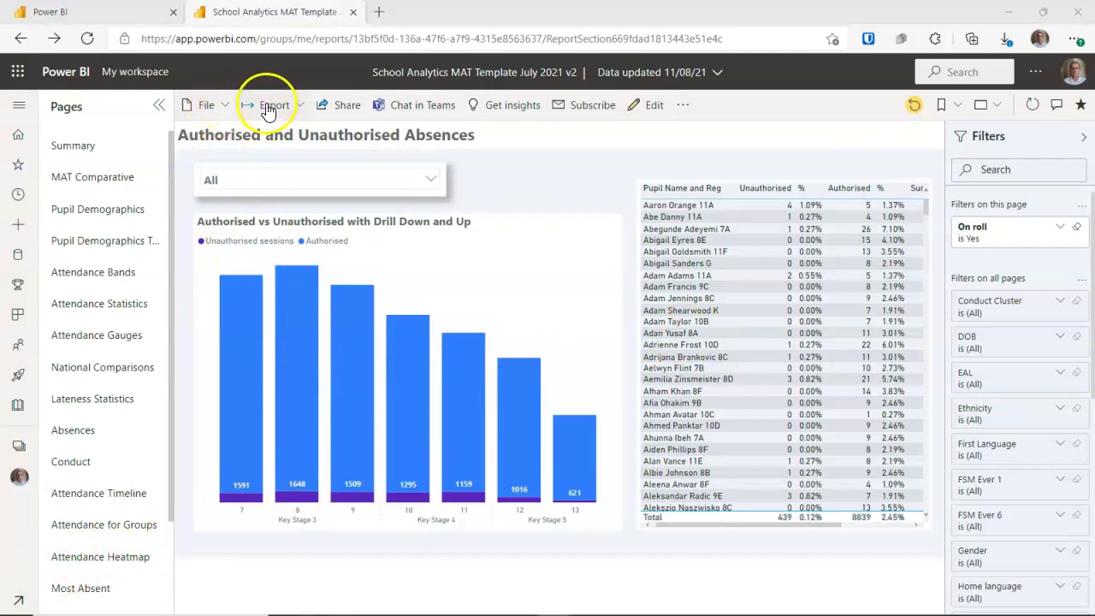
Look through the report's file and embed options, then generate a QR code for the report and close it.
{"action": "left_click", "coordinate": [224, 105]}
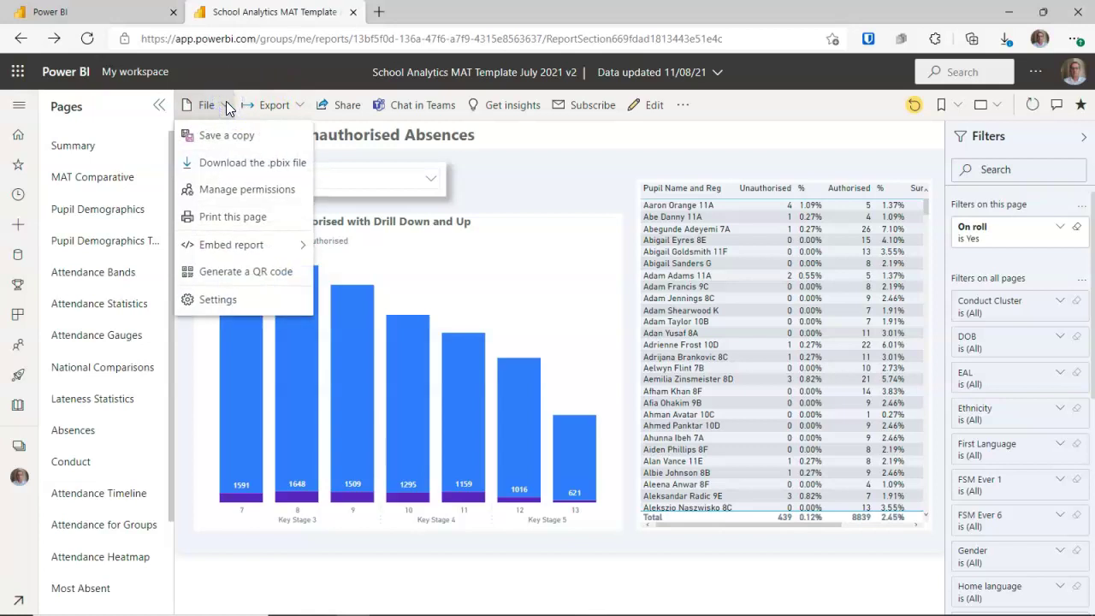
{"action": "left_click", "coordinate": [221, 139]}
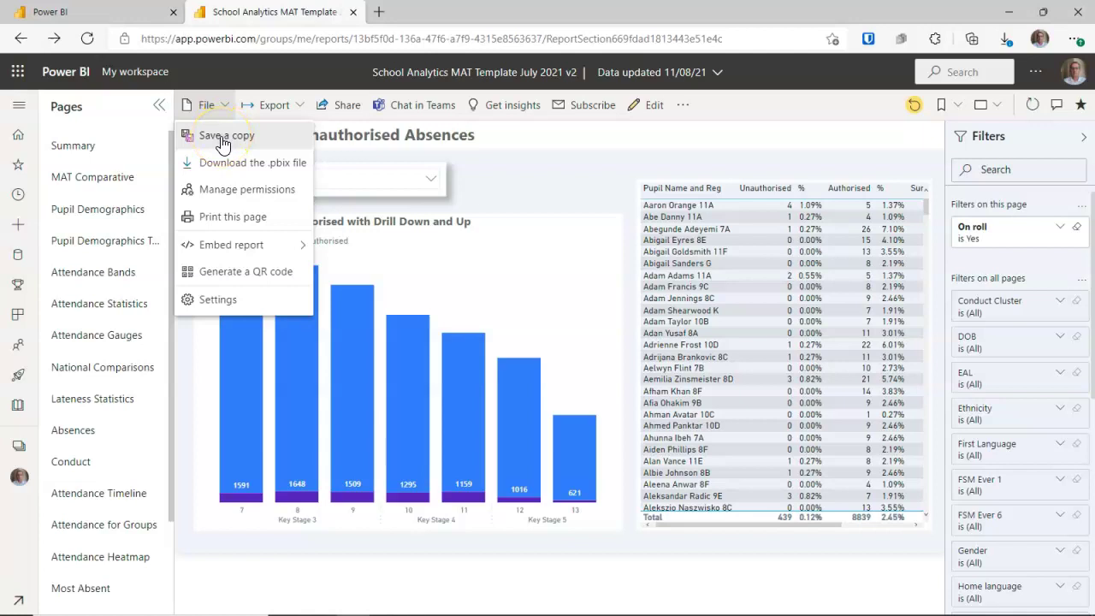
{"action": "left_click", "coordinate": [233, 218]}
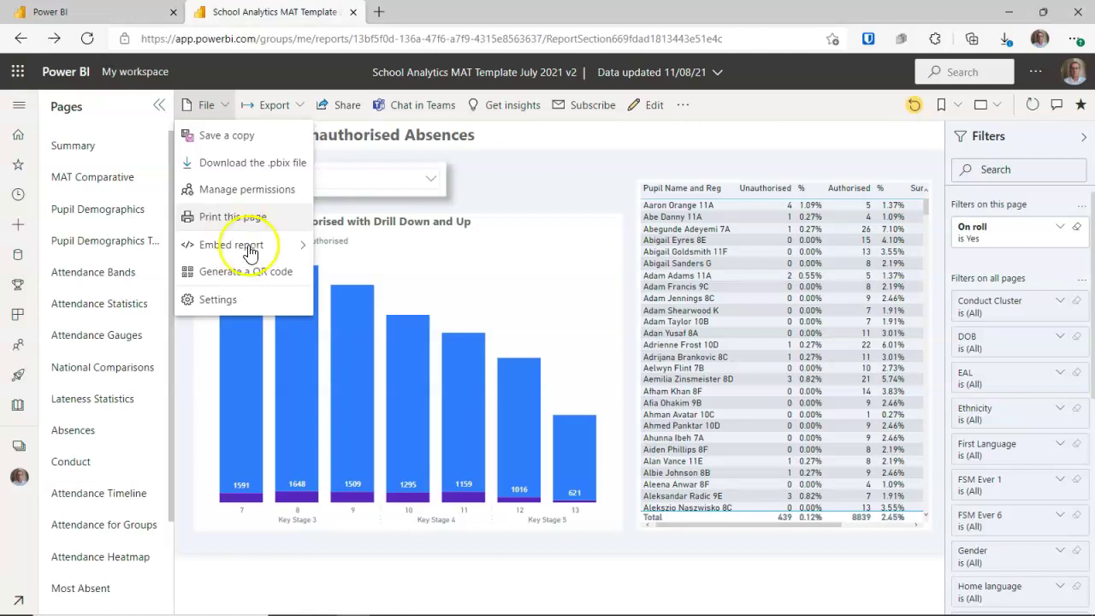
{"action": "left_click", "coordinate": [249, 248]}
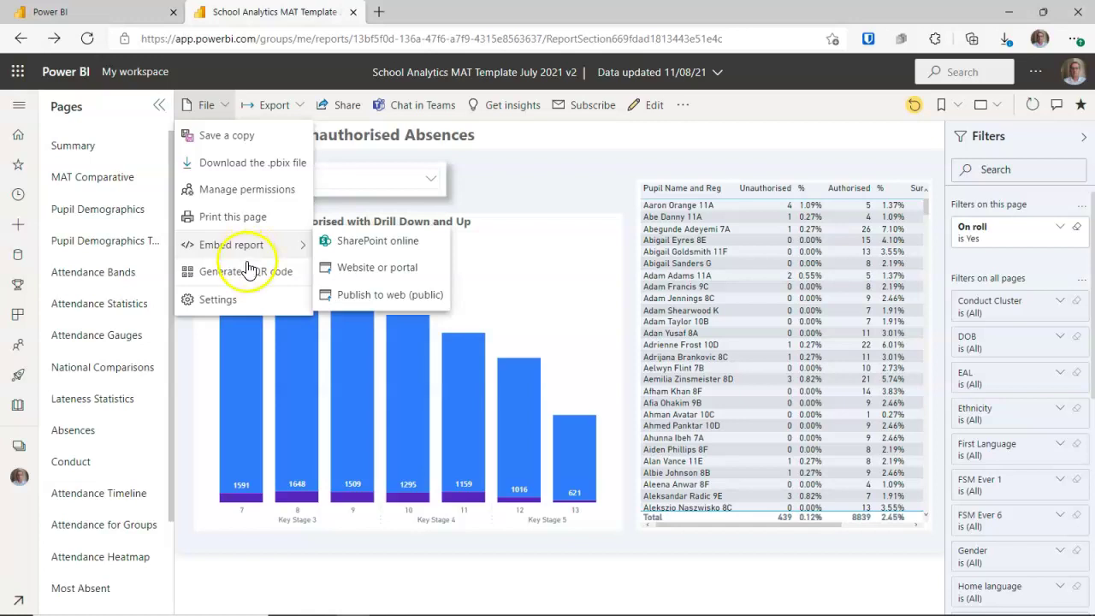
{"action": "left_click", "coordinate": [248, 272]}
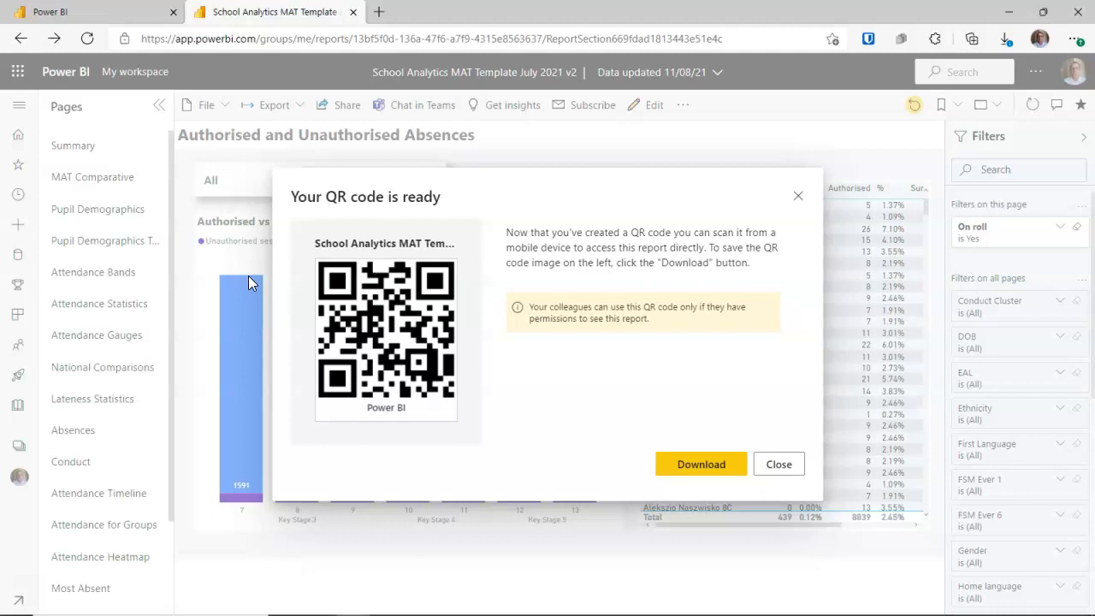
{"action": "left_click", "coordinate": [784, 465]}
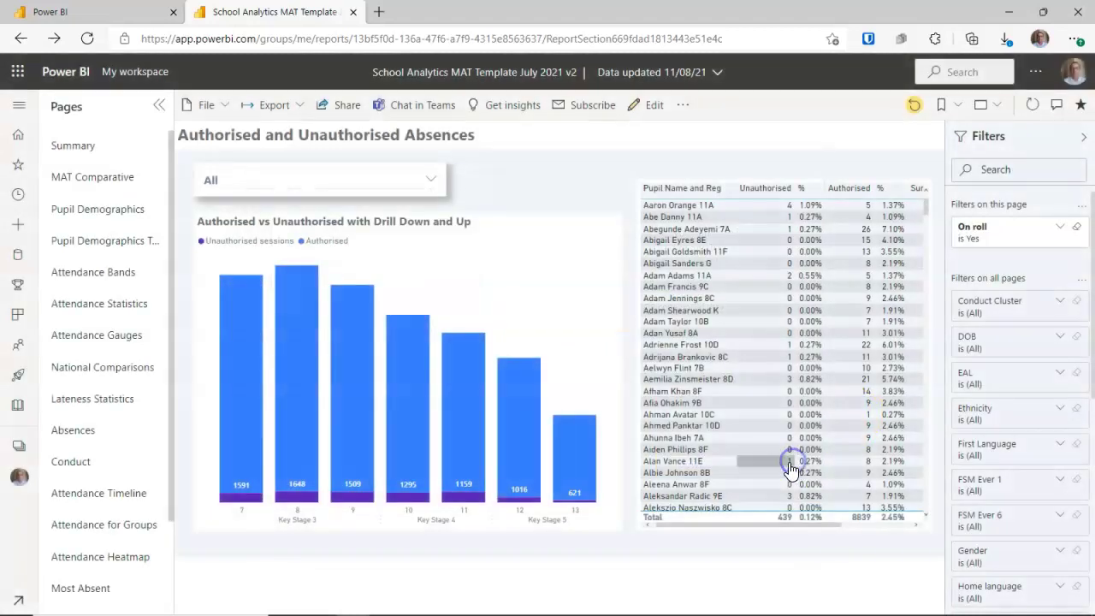
Examine the formats available for exporting the report, including PowerPoint and PDF.
{"action": "left_click", "coordinate": [303, 107]}
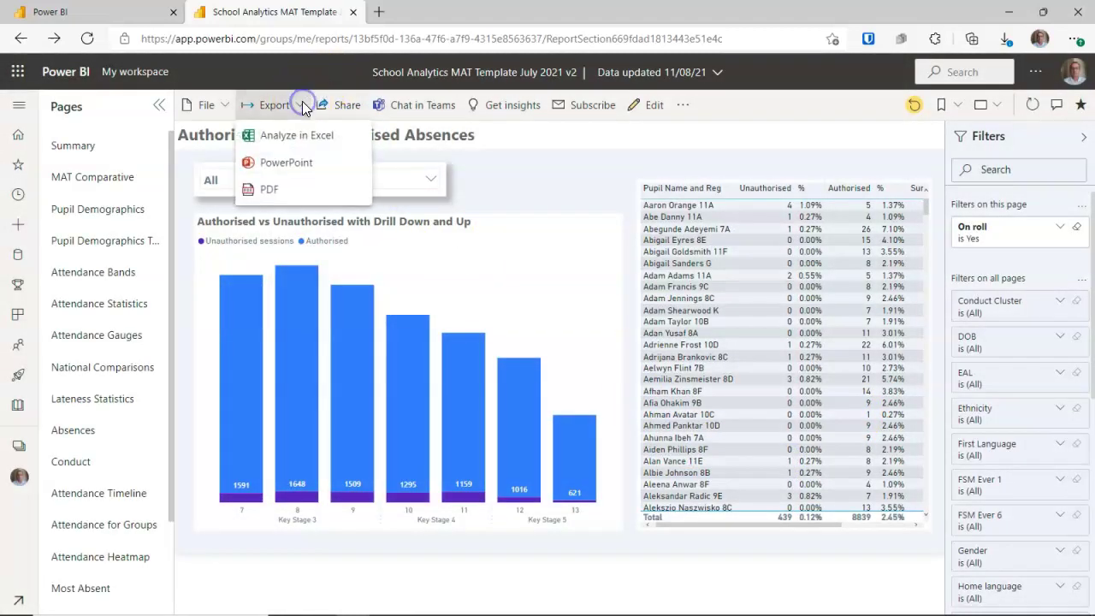
{"action": "left_click", "coordinate": [290, 167]}
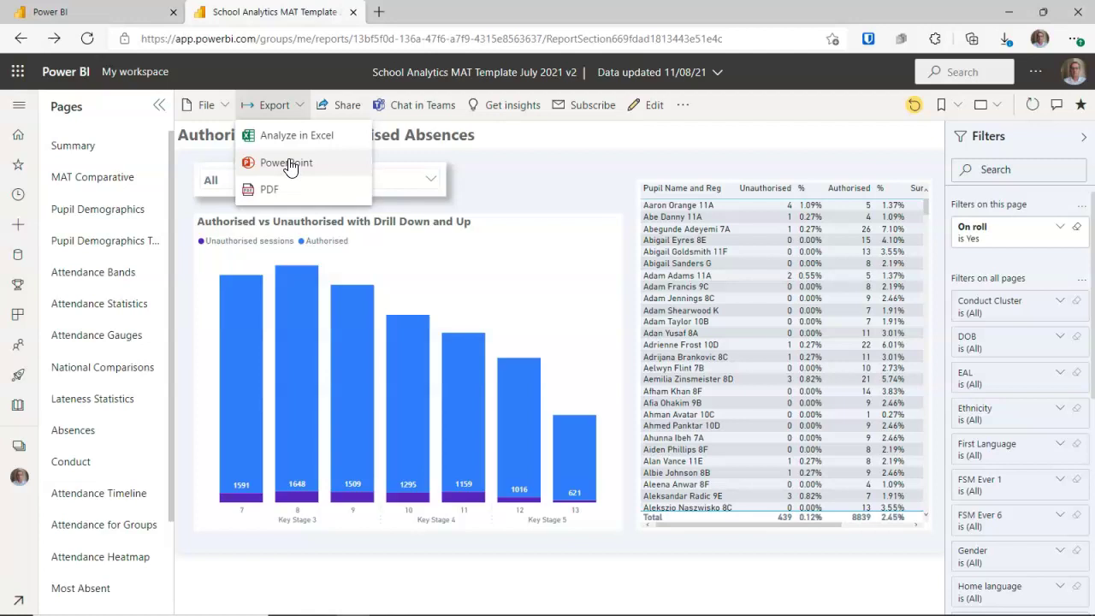
{"action": "left_click", "coordinate": [281, 191]}
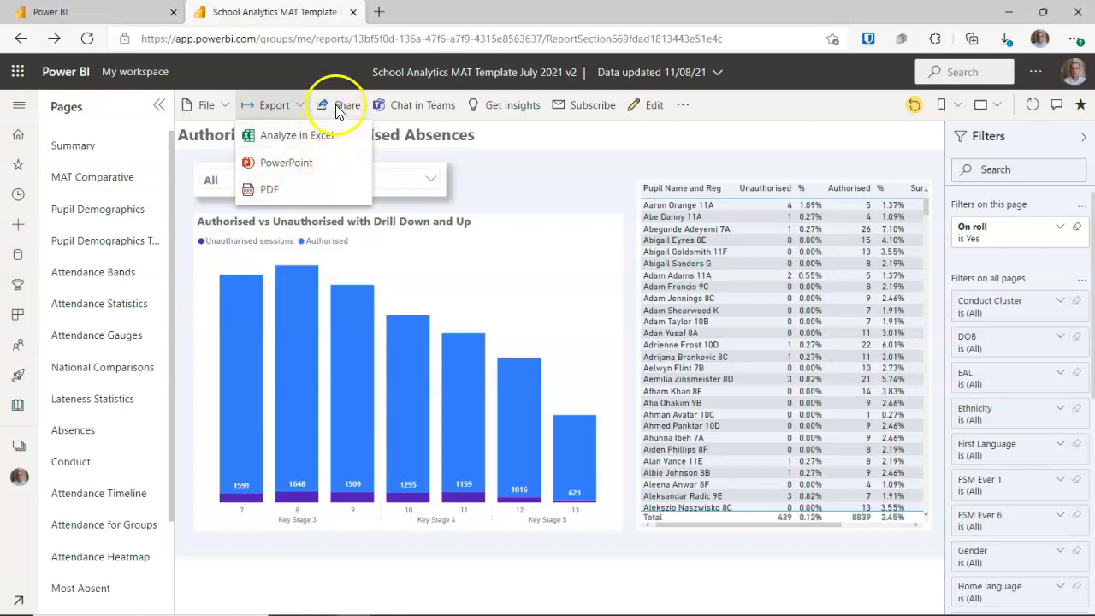
{"action": "left_click", "coordinate": [505, 141]}
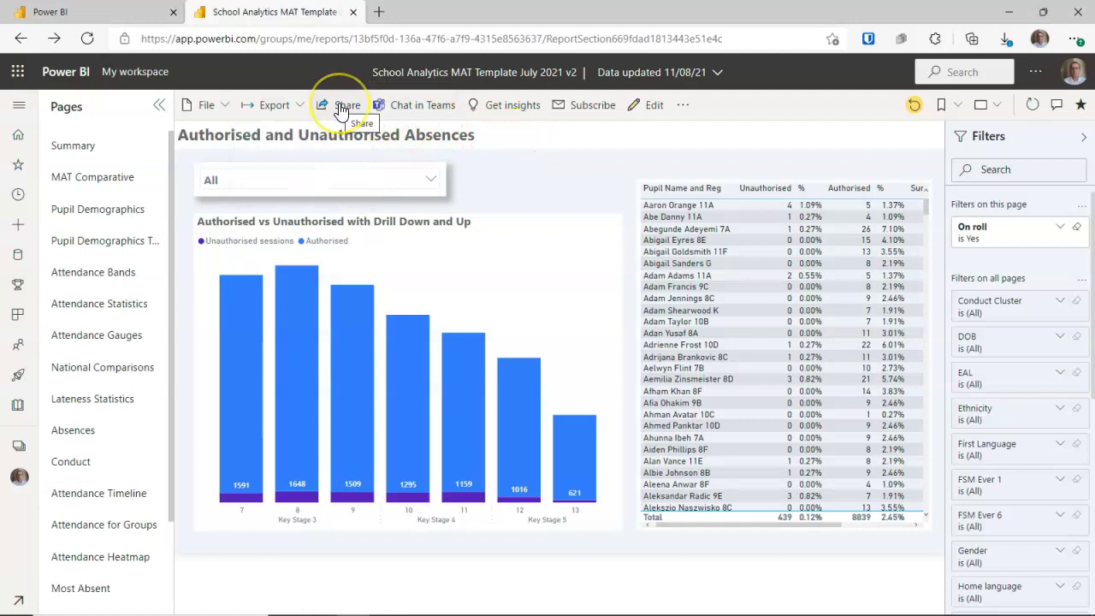
Address a share link for the report to a colleague found by first name, and close it without sending.
{"action": "left_click", "coordinate": [343, 107]}
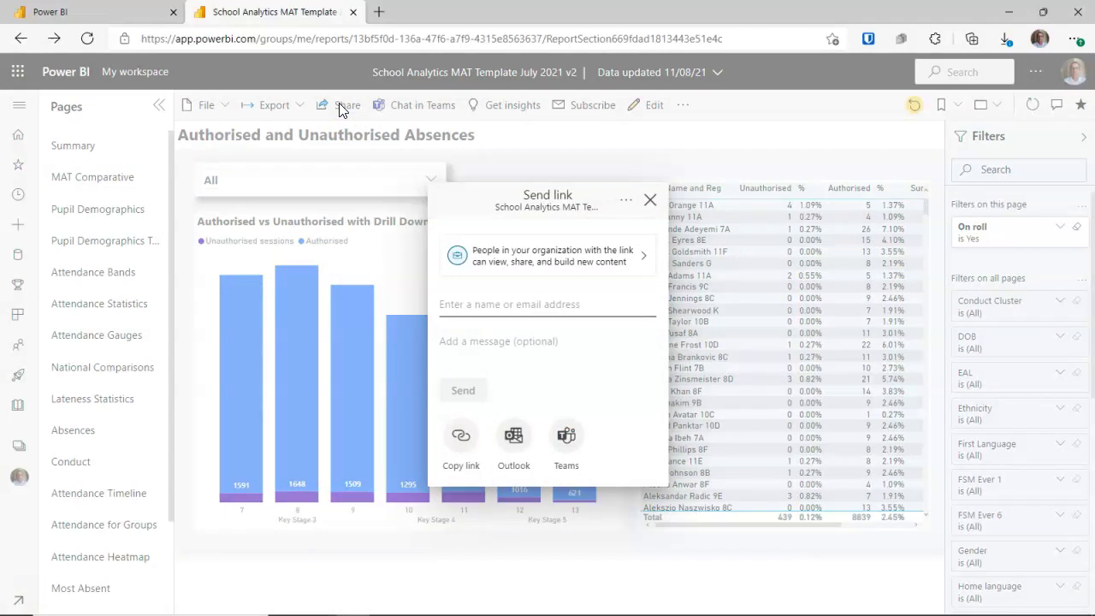
{"action": "left_click", "coordinate": [462, 304]}
{"action": "type", "text": "fred"}
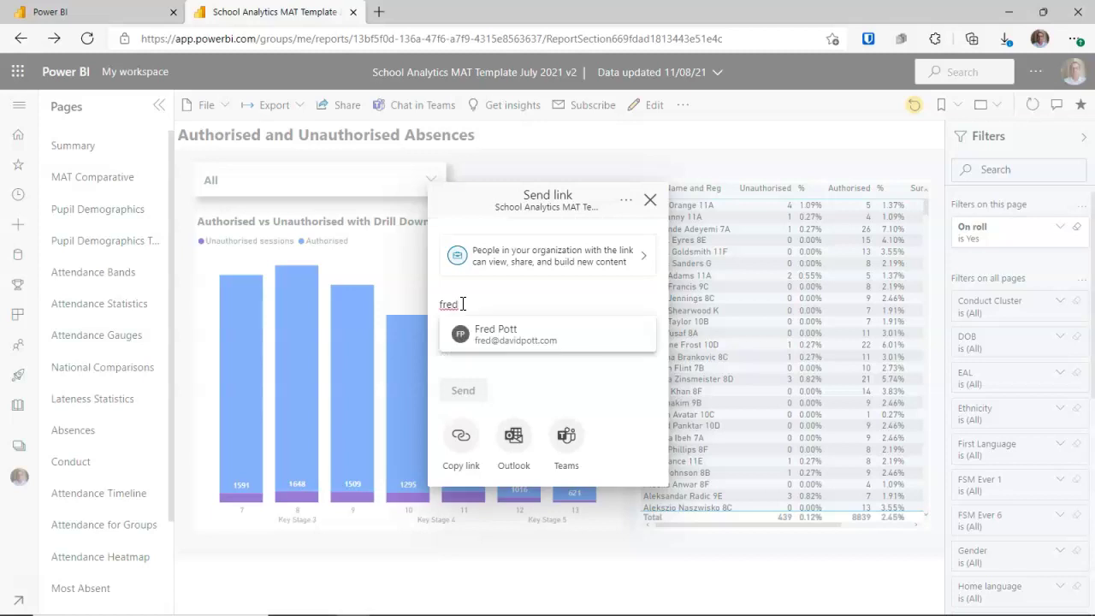
{"action": "left_click", "coordinate": [486, 345]}
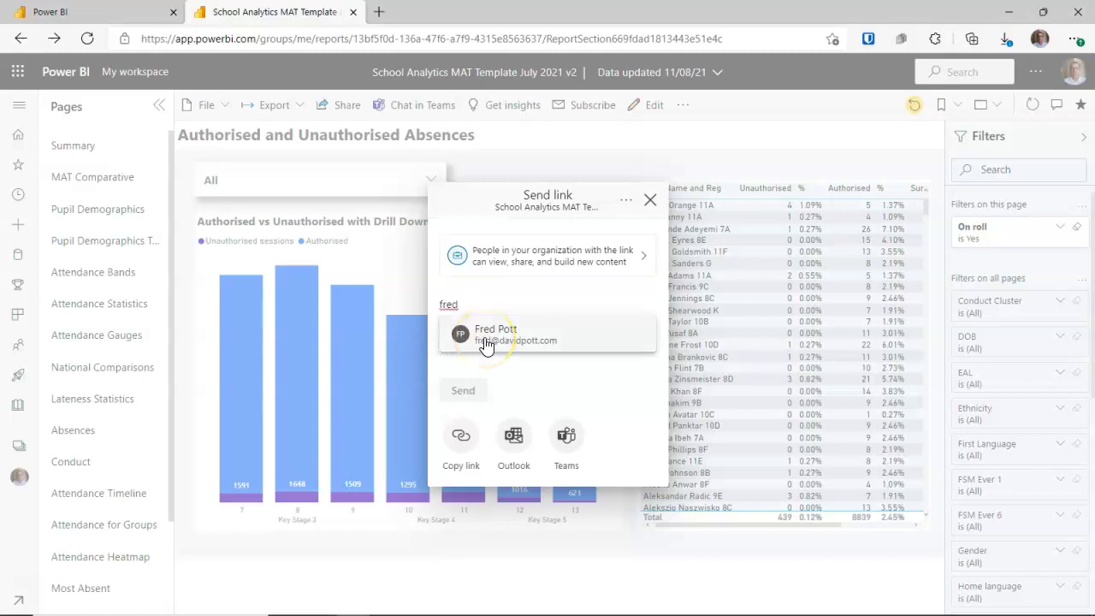
{"action": "left_click", "coordinate": [485, 340]}
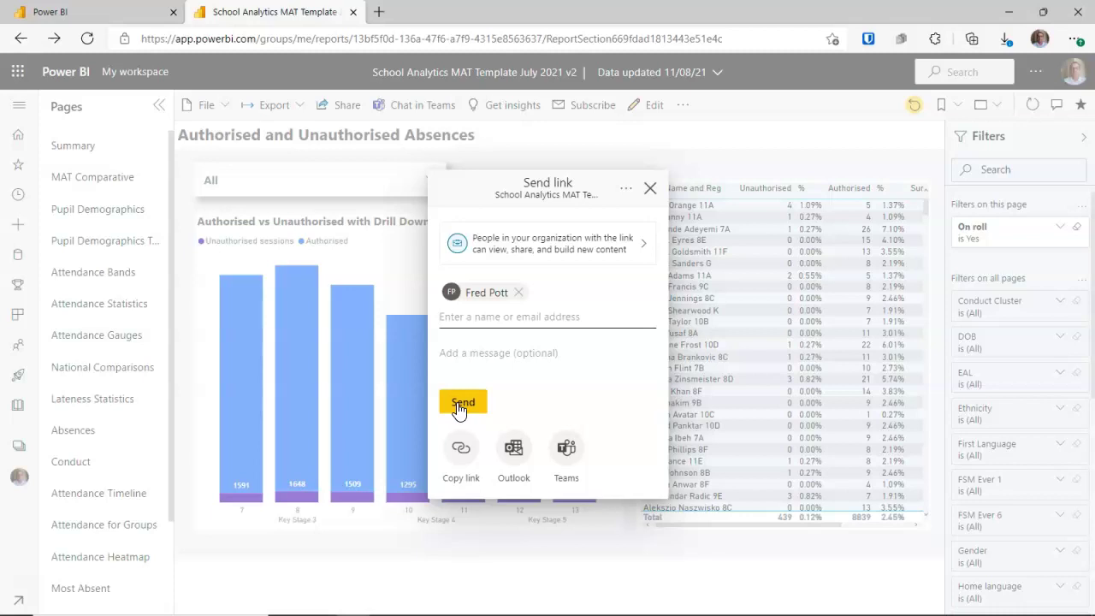
{"action": "left_click", "coordinate": [647, 185]}
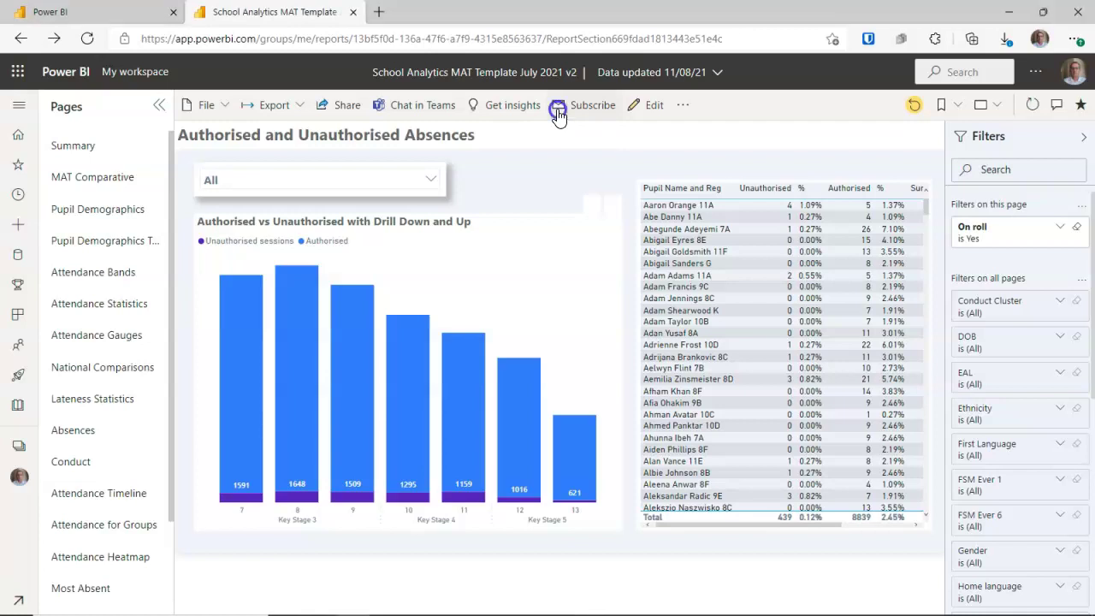
Add a new email subscription for the Absences page and replace the default subscriber with a colleague.
{"action": "left_click", "coordinate": [556, 107]}
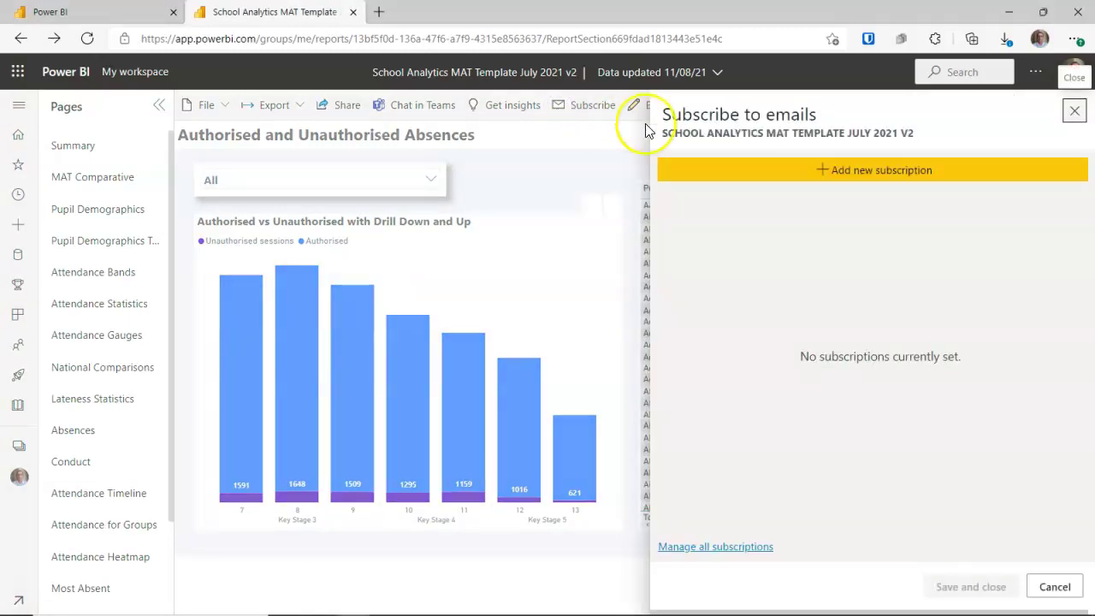
{"action": "left_click", "coordinate": [800, 175]}
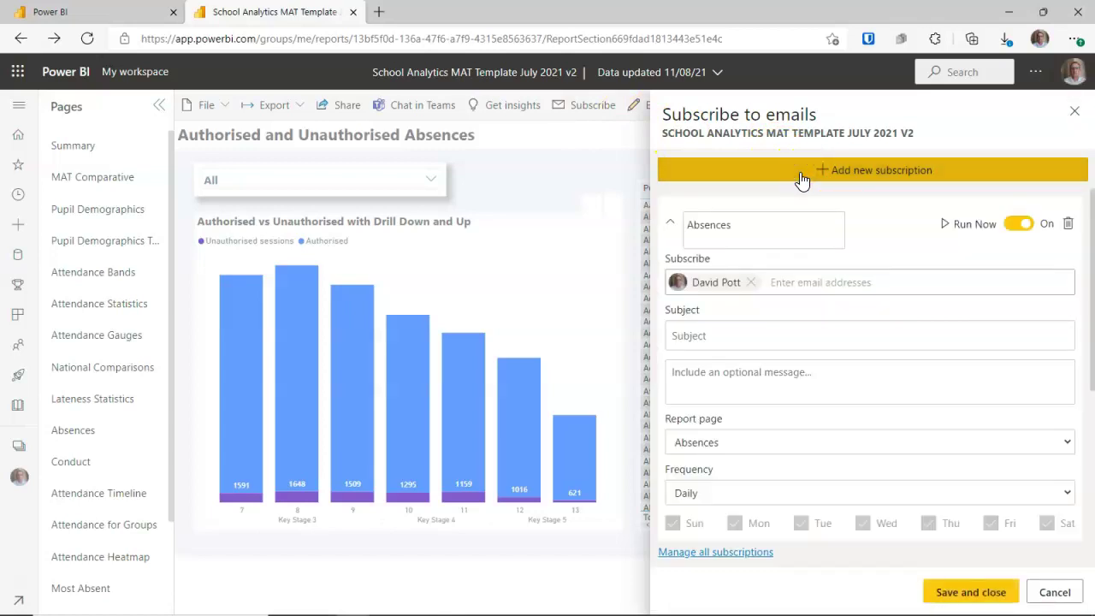
{"action": "left_click", "coordinate": [745, 231]}
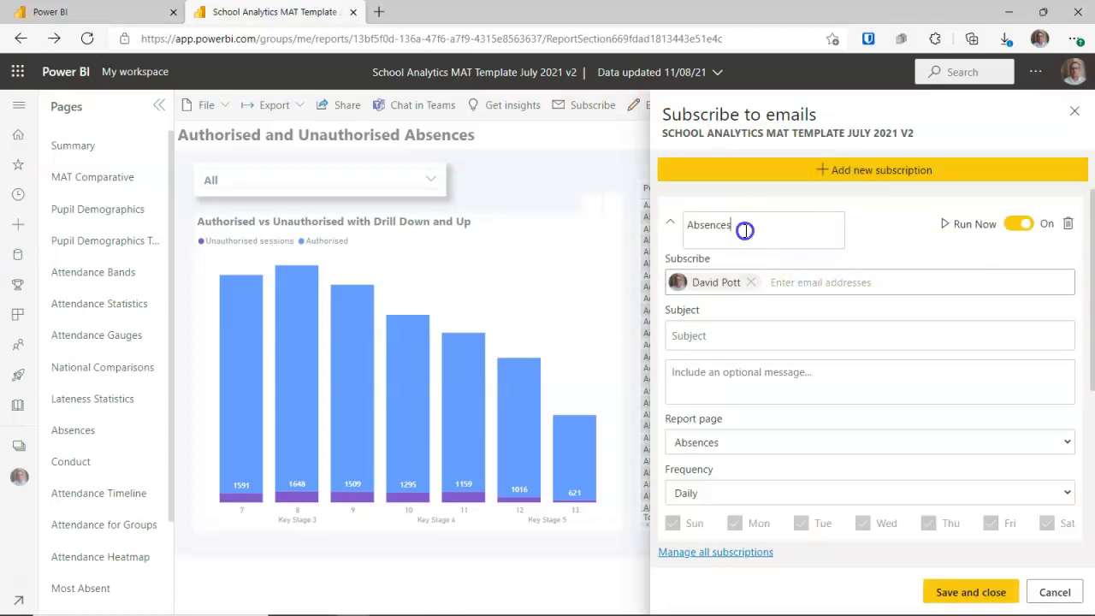
{"action": "left_click", "coordinate": [751, 283]}
{"action": "type", "text": "fred"}
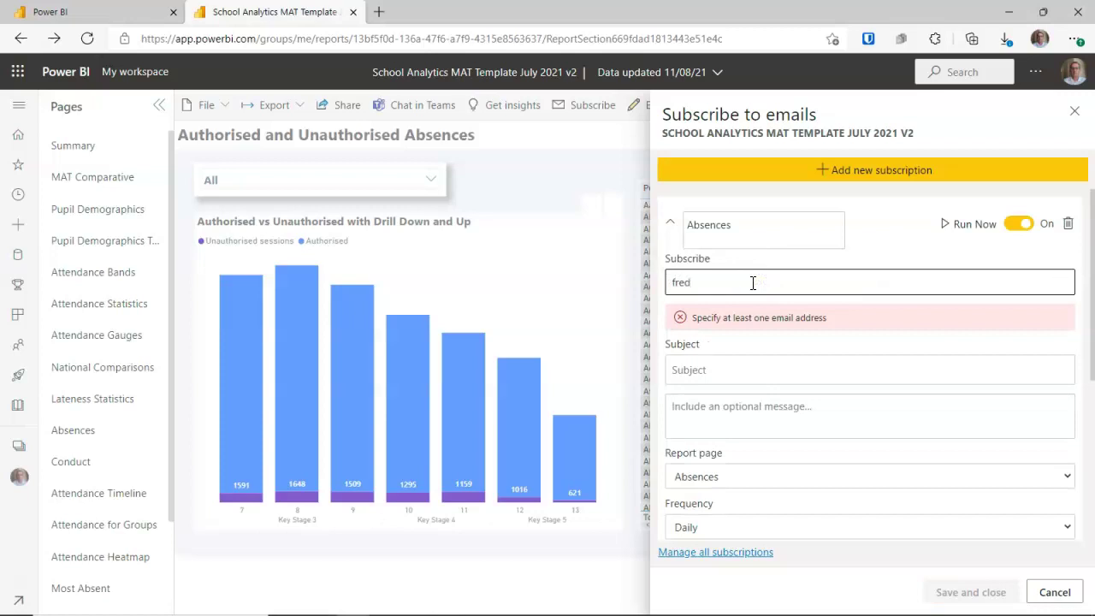
{"action": "left_click", "coordinate": [740, 307]}
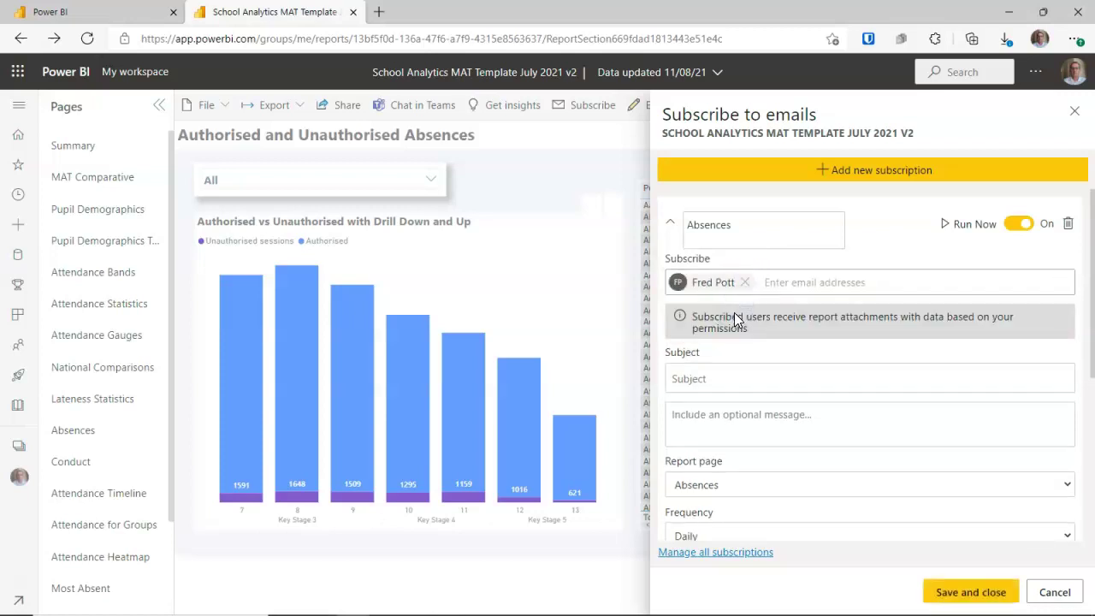
Enter Absences as the subscription's subject and choose Daily as its frequency.
{"action": "left_click", "coordinate": [719, 372]}
{"action": "type", "text": "Absences"}
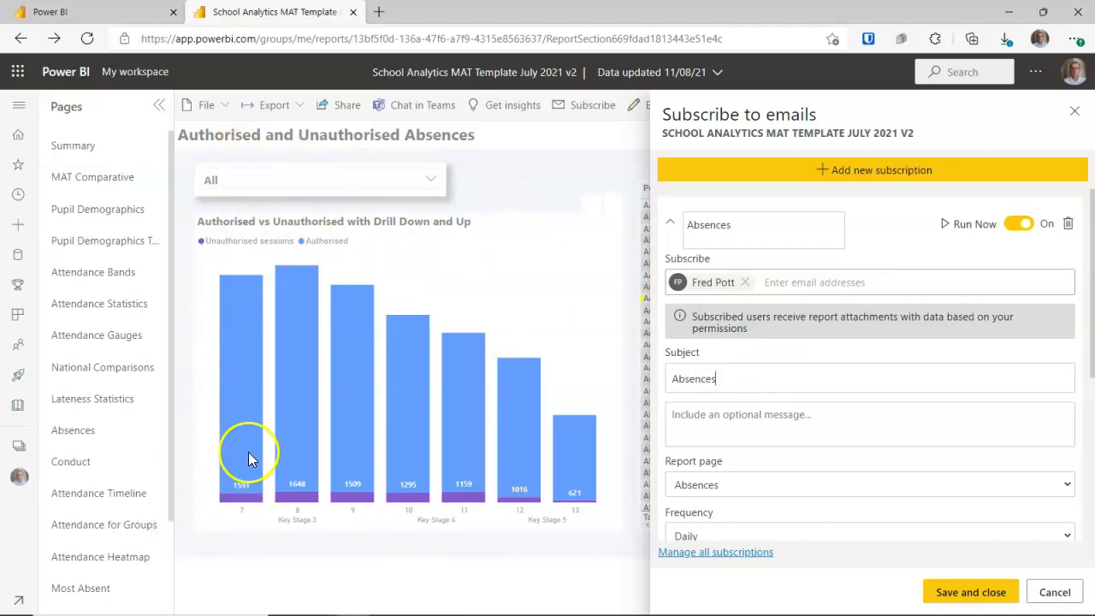
{"action": "left_click", "coordinate": [709, 420]}
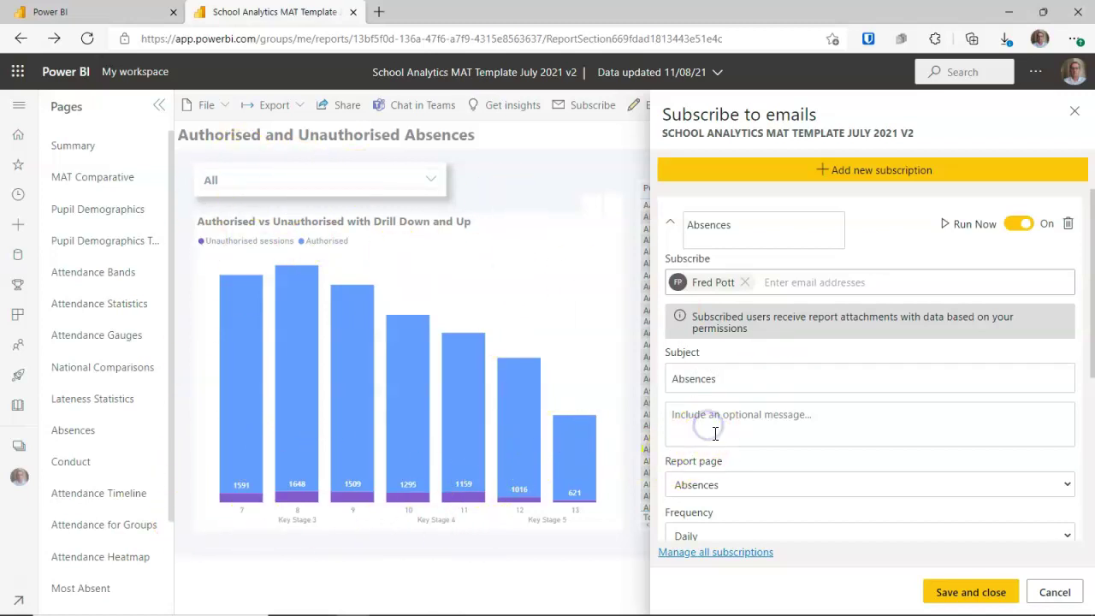
{"action": "scroll", "coordinate": [727, 508], "scroll_direction": "down", "scroll_amount": 3}
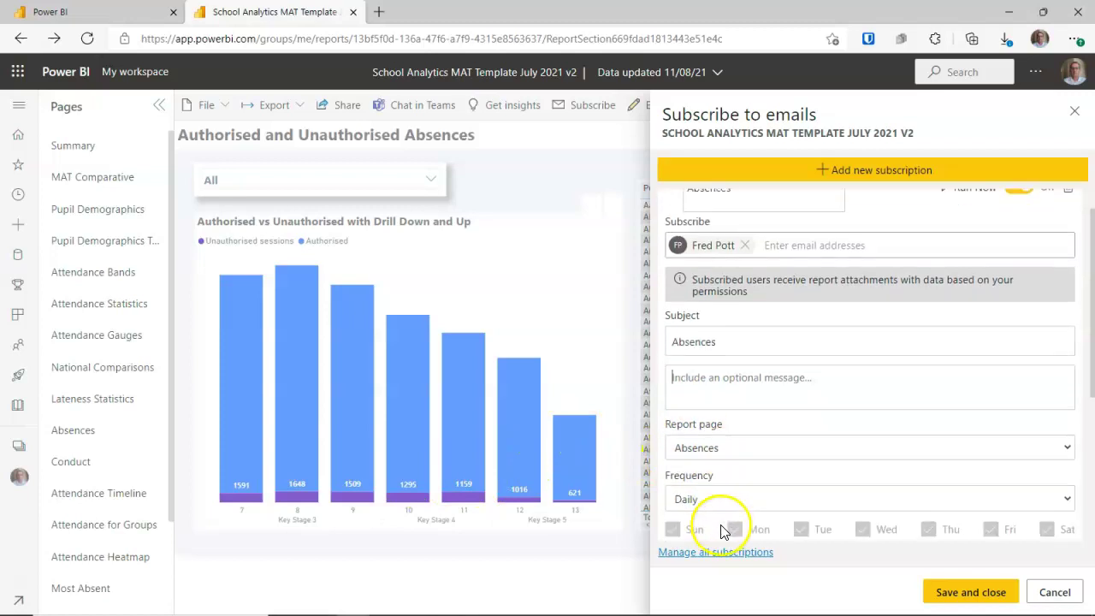
{"action": "left_click", "coordinate": [690, 434]}
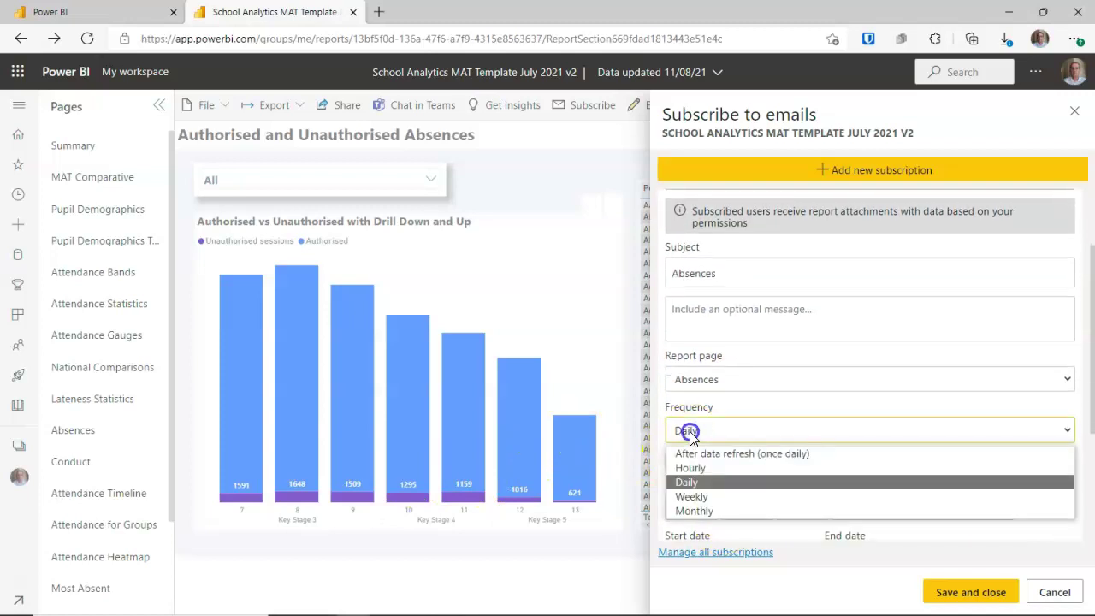
{"action": "left_click", "coordinate": [700, 486]}
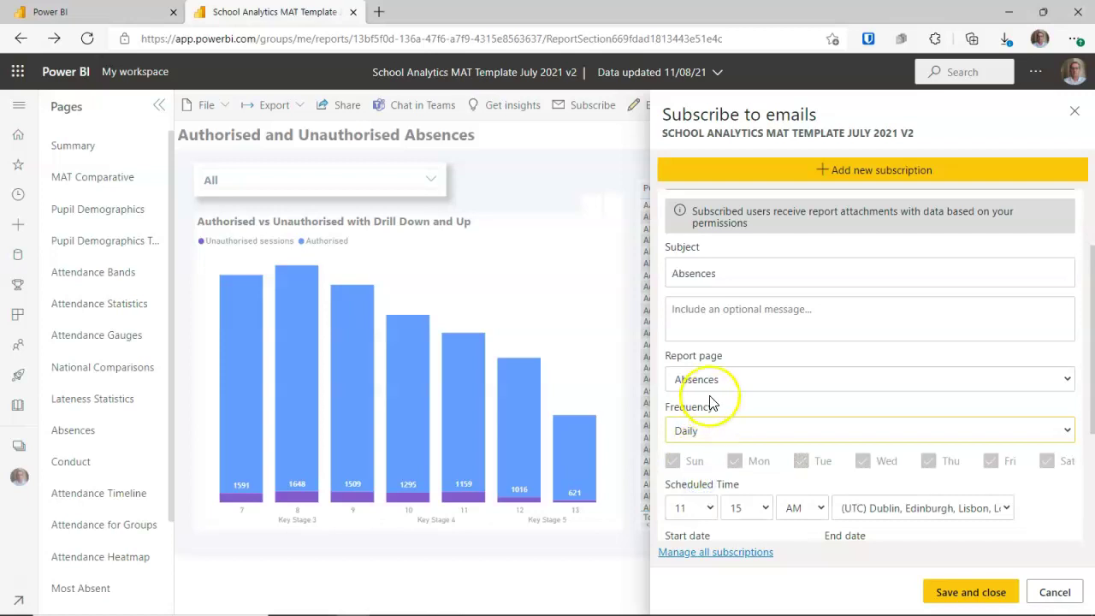
Review the subscription's scheduled time, dates and included items, and discard the new subscription.
{"action": "scroll", "coordinate": [717, 400], "scroll_direction": "down", "scroll_amount": 2}
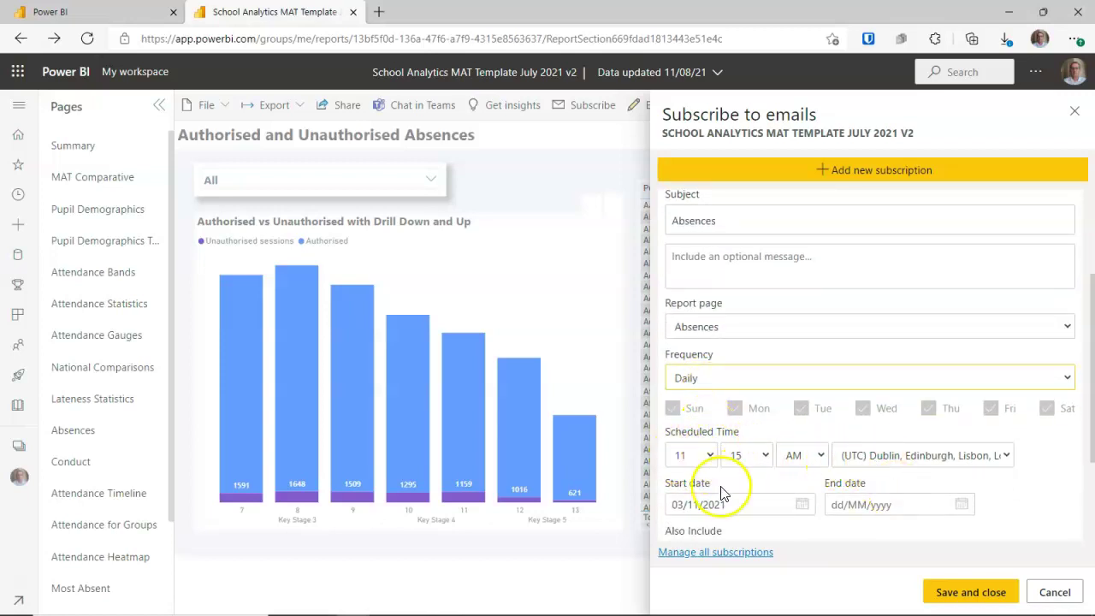
{"action": "scroll", "coordinate": [725, 497], "scroll_direction": "down", "scroll_amount": 1}
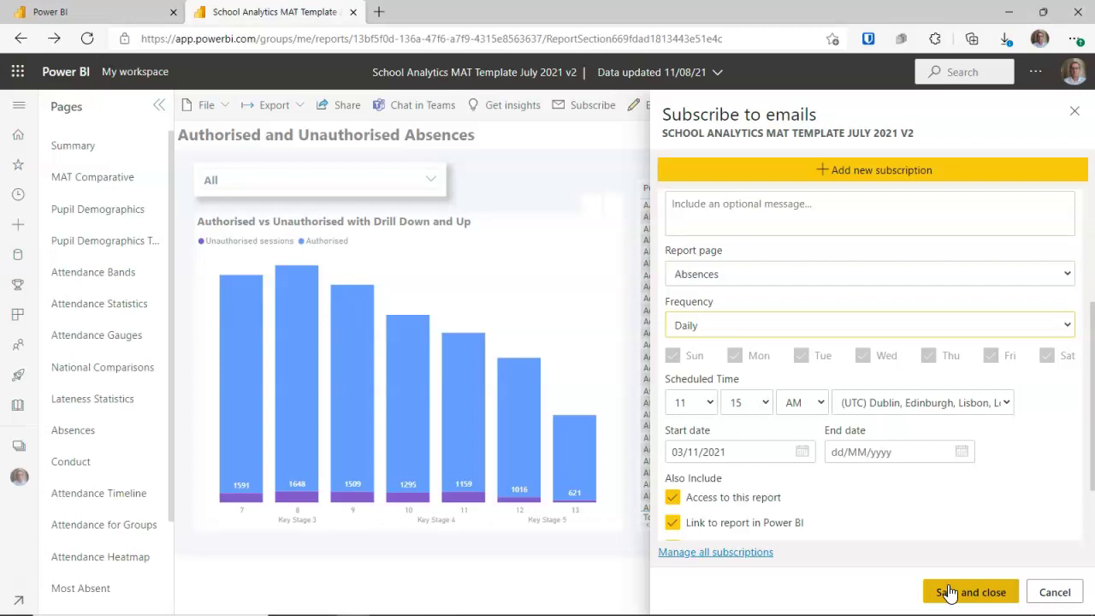
{"action": "left_click", "coordinate": [1054, 592]}
{"action": "left_click", "coordinate": [772, 315]}
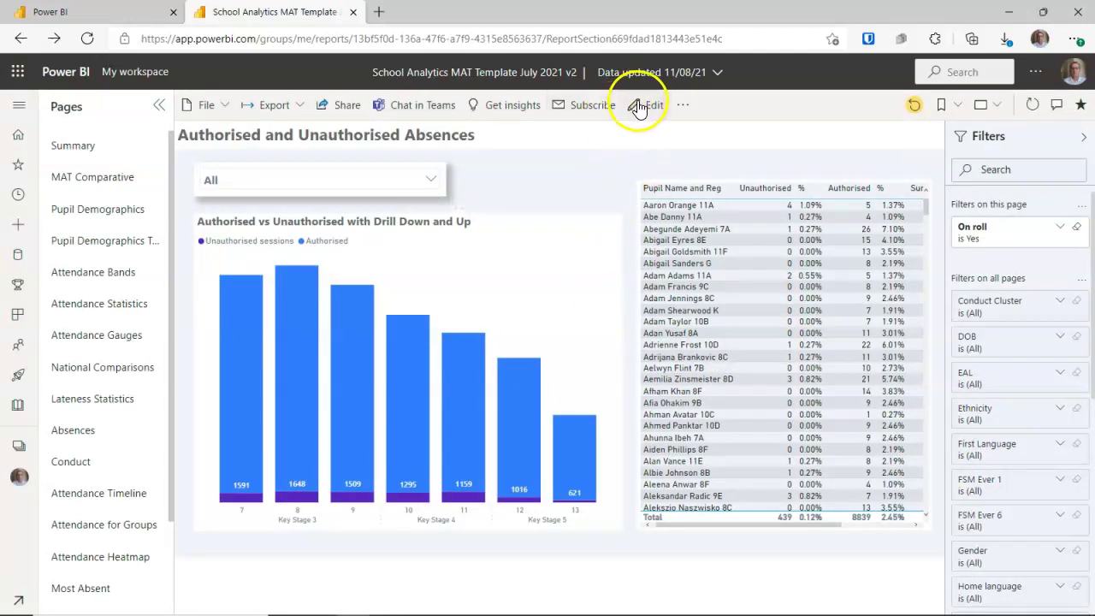
Show the report's additional actions, such as lineage view, usage metrics and pinning to a dashboard.
{"action": "left_click", "coordinate": [682, 106]}
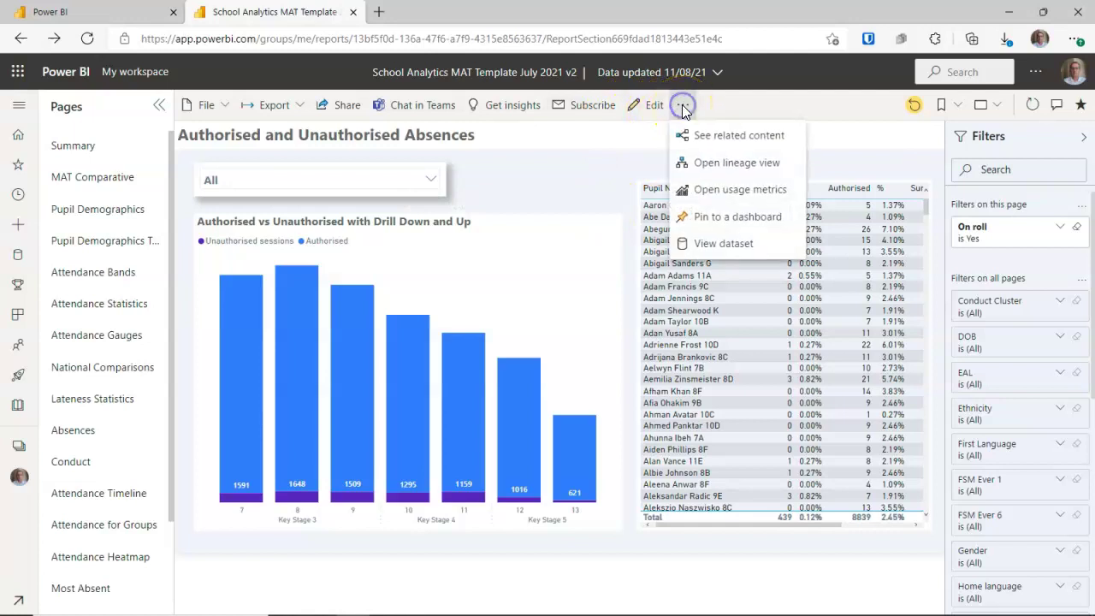